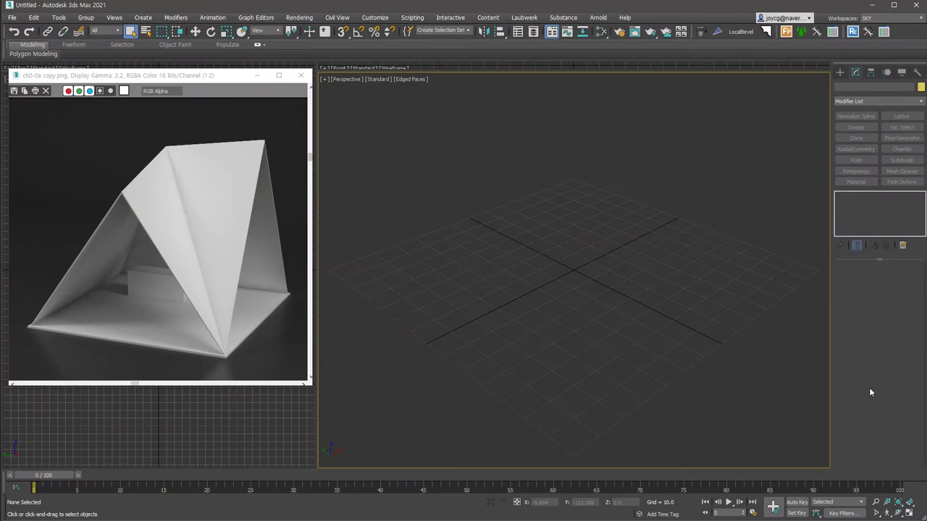
# Create a 5000 × 5000 plane with 1 length and 1 width segment.
pyautogui.moveTo(580, 168); pyautogui.dragTo(608, 448)
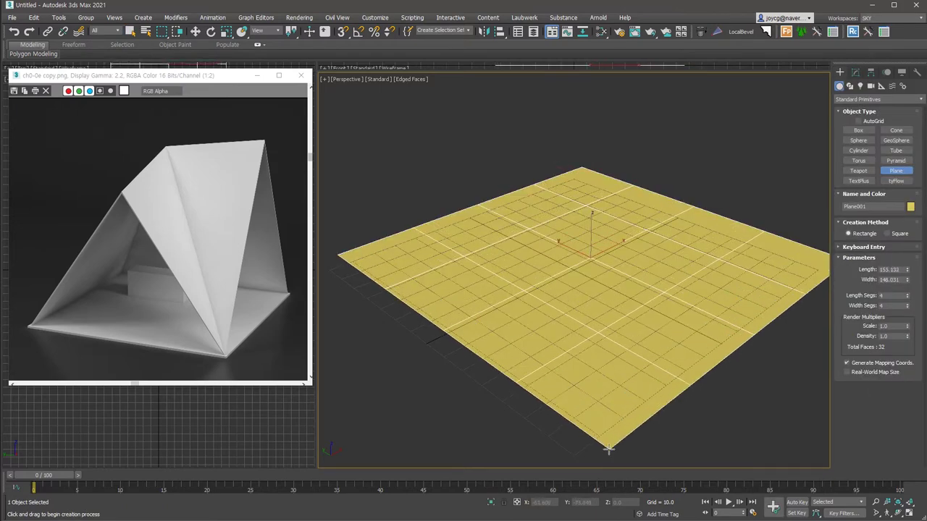
pyautogui.doubleClick(898, 270)
pyautogui.write('5000')
pyautogui.press('Tab')
pyautogui.write('5000')
pyautogui.press('Return')
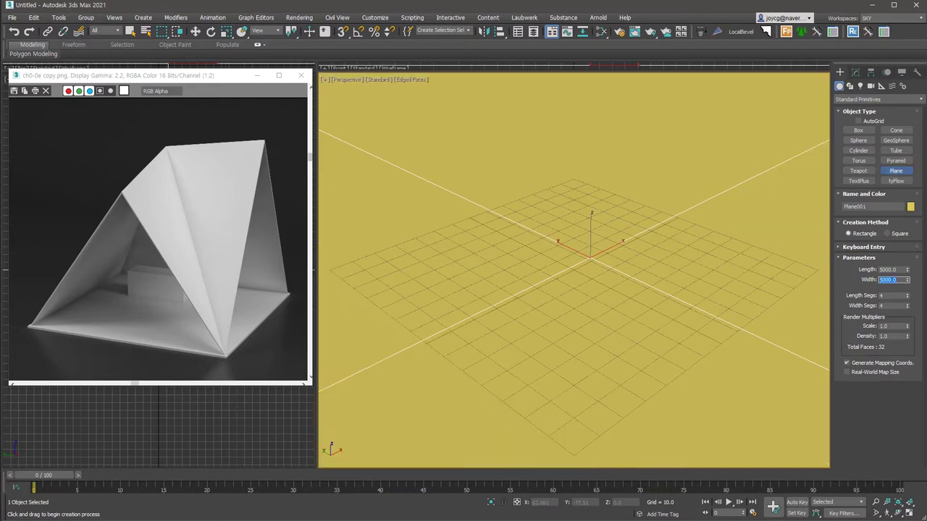
pyautogui.rightClick(907, 295)
pyautogui.rightClick(907, 306)
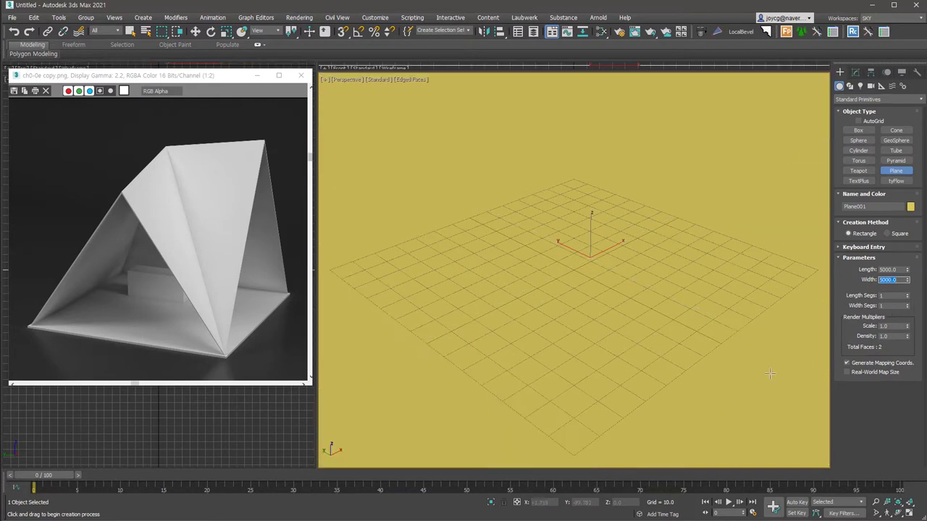
pyautogui.rightClick(753, 375)
# Clone the plane as an independent copy, Plane002, and convert it to Editable Poly.
pyautogui.press('z')
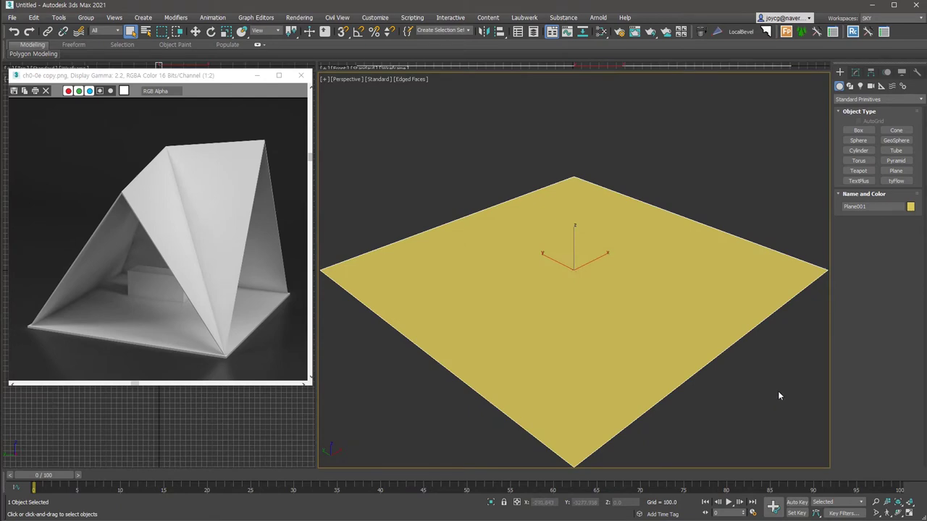
pyautogui.press('u')
pyautogui.press('g')
pyautogui.keyDown('alt'); pyautogui.moveTo(742, 391); pyautogui.dragTo(727, 379, button='middle'); pyautogui.keyUp('alt')
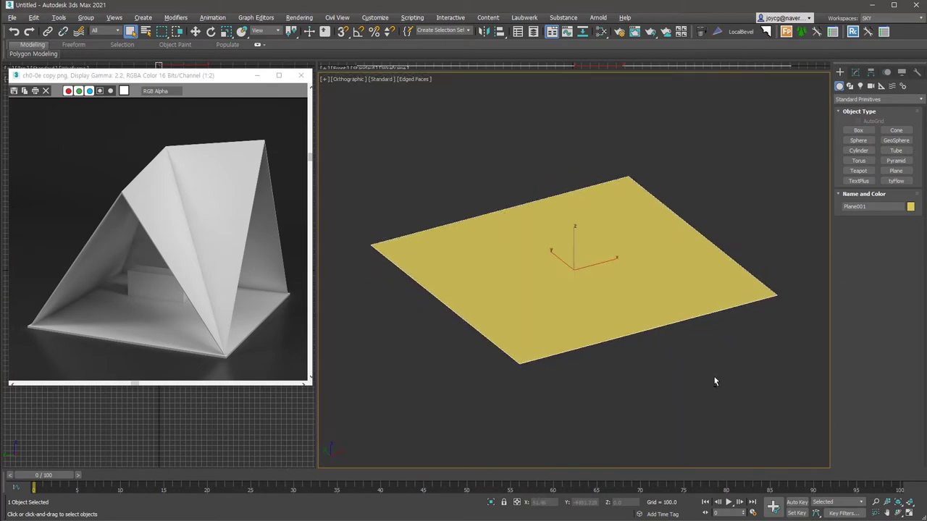
pyautogui.hotkey('ctrl', 'v')
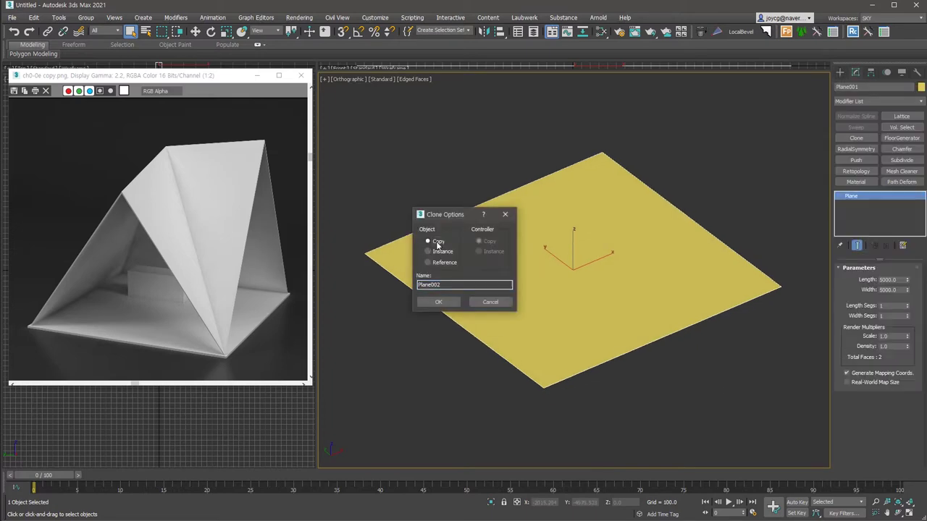
pyautogui.click(438, 302)
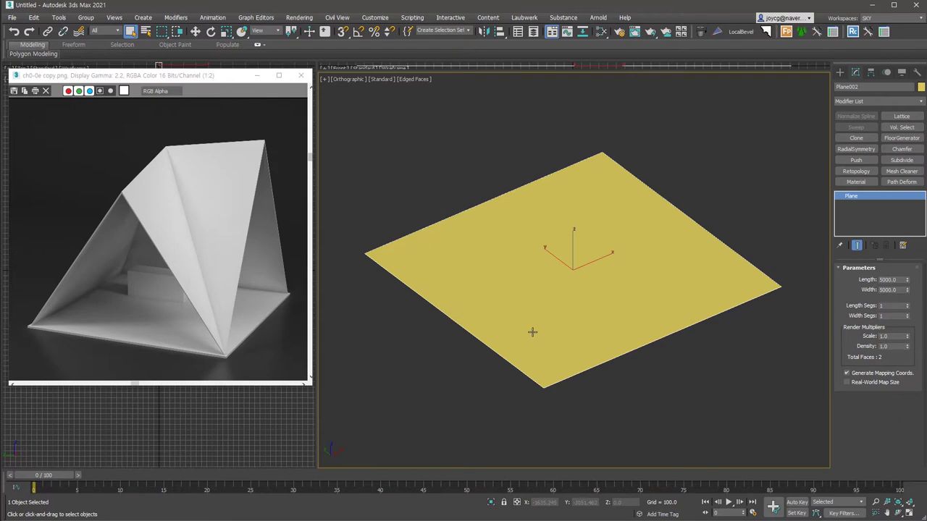
pyautogui.hotkey('alt', 'c')
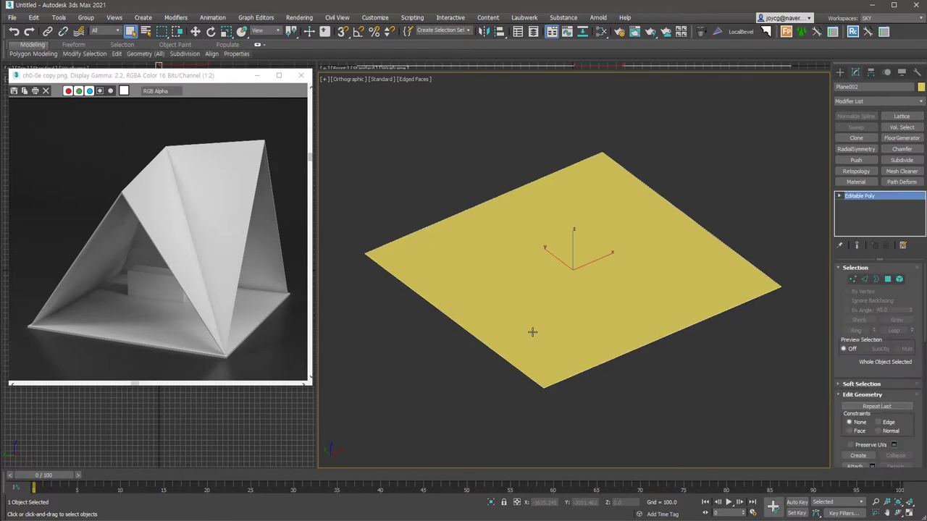
# Connect two opposite corner vertices, then connect edges to add crease lines crossing the centre.
pyautogui.click(853, 279)
pyautogui.click(543, 384)
pyautogui.moveTo(577, 132); pyautogui.dragTo(627, 166)
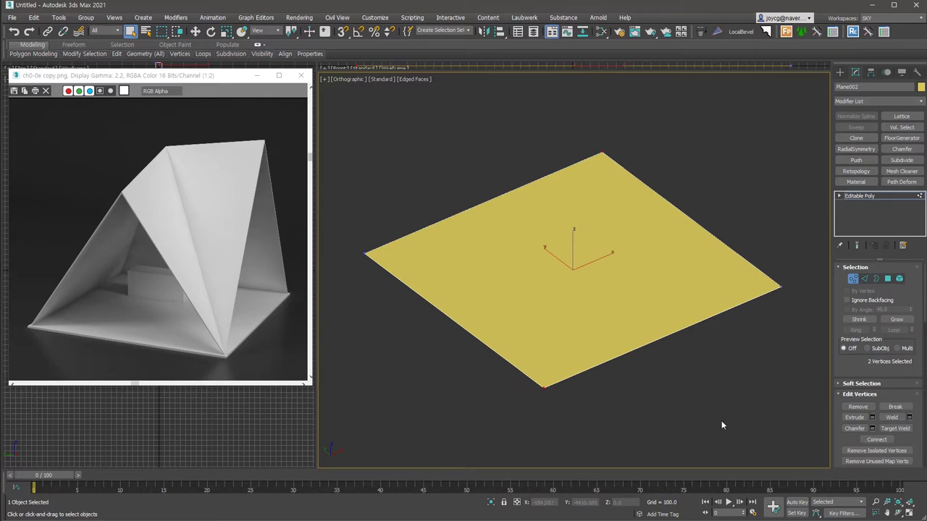
pyautogui.click(877, 439)
pyautogui.press('2')
pyautogui.moveTo(725, 338); pyautogui.dragTo(435, 299)
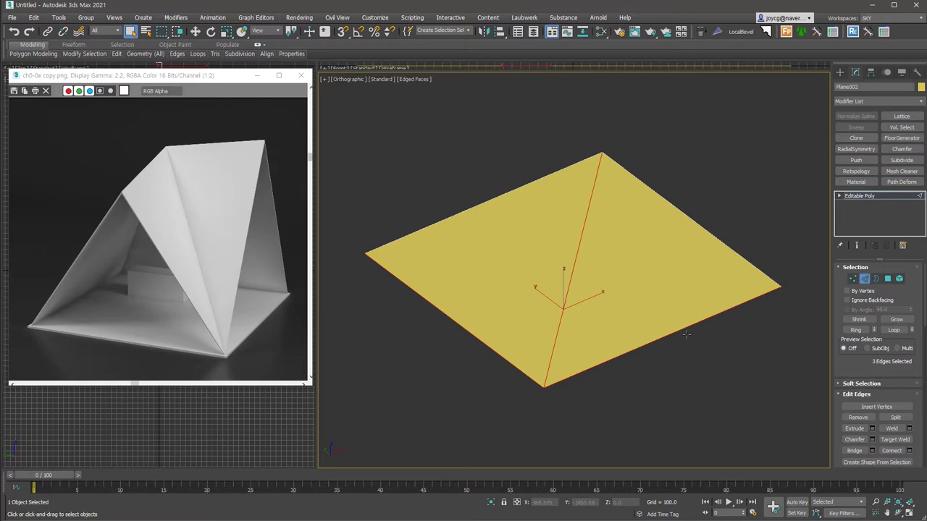
pyautogui.click(892, 450)
# Raise the centre crease edges upward in Z to form the tent ridge.
pyautogui.keyDown('alt'); pyautogui.moveTo(722, 389); pyautogui.dragTo(700, 388, button='middle'); pyautogui.keyUp('alt')
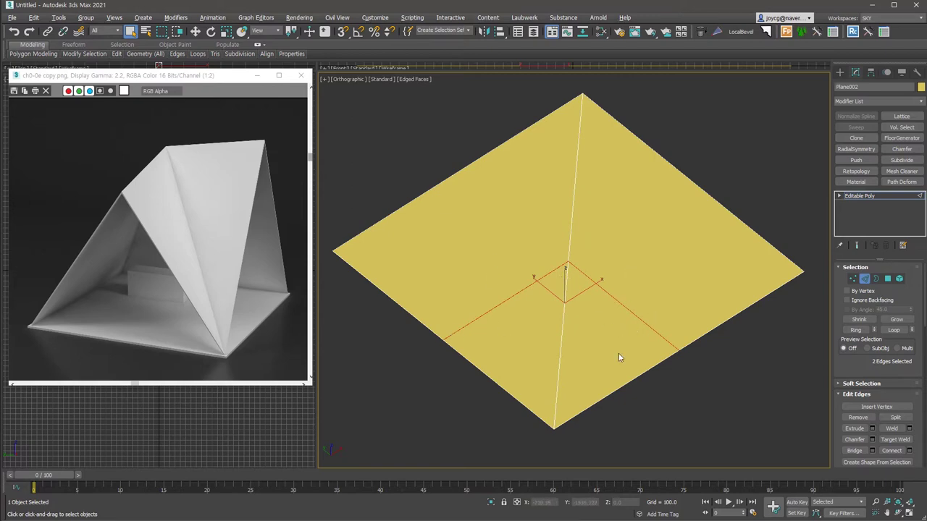
pyautogui.keyDown('alt'); pyautogui.moveTo(618, 355); pyautogui.dragTo(571, 302, button='middle'); pyautogui.keyUp('alt')
pyautogui.rightClick(572, 301)
pyautogui.click(594, 305)
pyautogui.moveTo(585, 308); pyautogui.dragTo(635, 79)
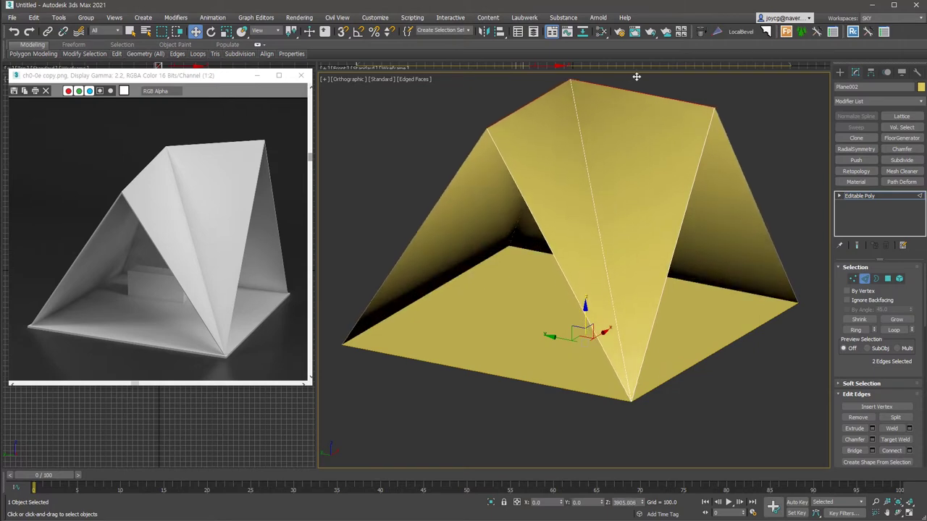
pyautogui.scroll(-2, 480, 231)
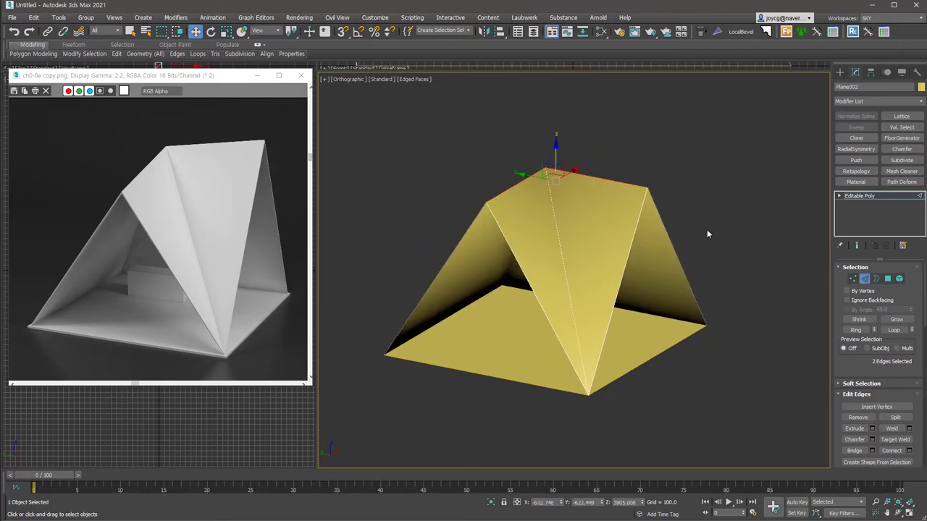
pyautogui.moveTo(558, 269)
pyautogui.keyDown('alt'); pyautogui.mouseDown(button='middle')
pyautogui.moveTo(631, 265)
pyautogui.moveTo(553, 265)
pyautogui.moveTo(455, 306)
pyautogui.moveTo(683, 302)
pyautogui.mouseUp(button='middle'); pyautogui.keyUp('alt')
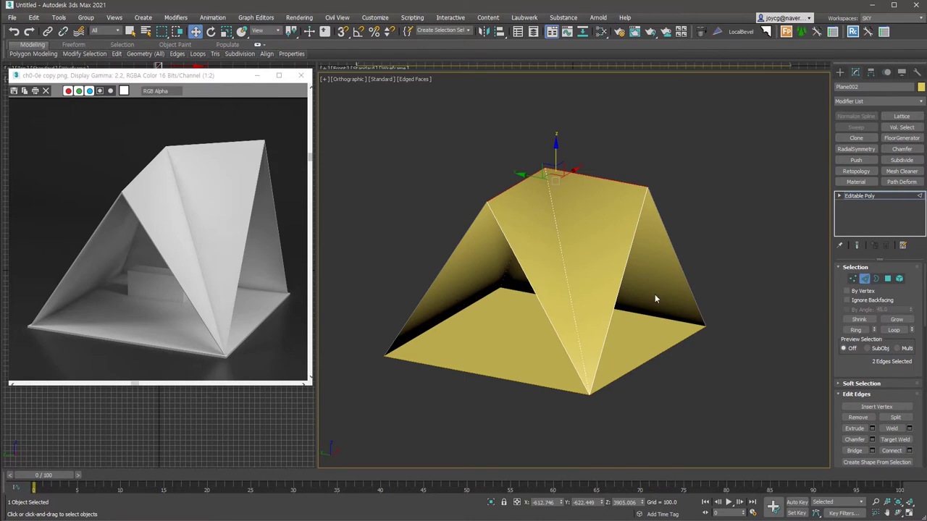
pyautogui.keyDown('alt'); pyautogui.moveTo(660, 260); pyautogui.dragTo(483, 272, button='middle'); pyautogui.keyUp('alt')
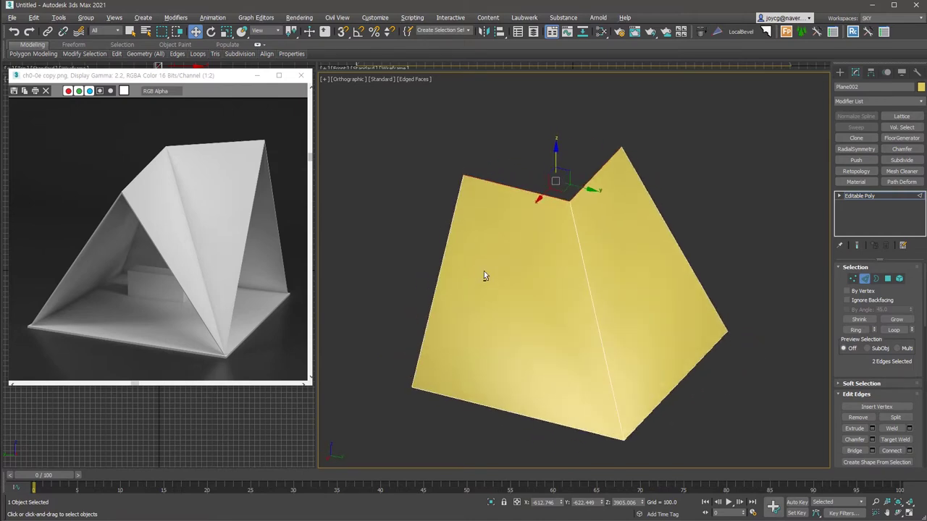
pyautogui.moveTo(540, 323)
pyautogui.keyDown('alt'); pyautogui.mouseDown(button='middle')
pyautogui.moveTo(742, 309)
pyautogui.moveTo(728, 303)
pyautogui.mouseUp(button='middle'); pyautogui.keyUp('alt')
pyautogui.click(888, 278)
pyautogui.hotkey('ctrl', 'a')
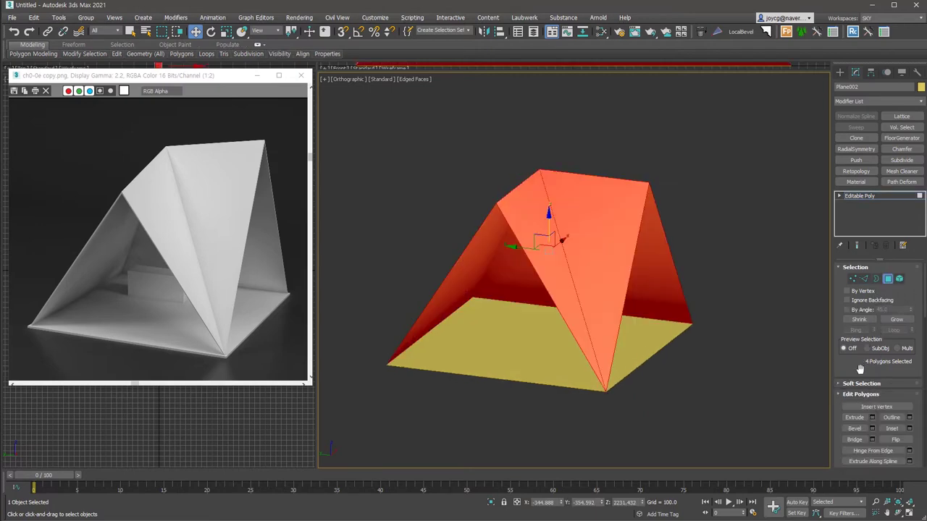
# Clear all smoothing groups on the tent's faces for crisp faceted folds.
pyautogui.click(904, 116)
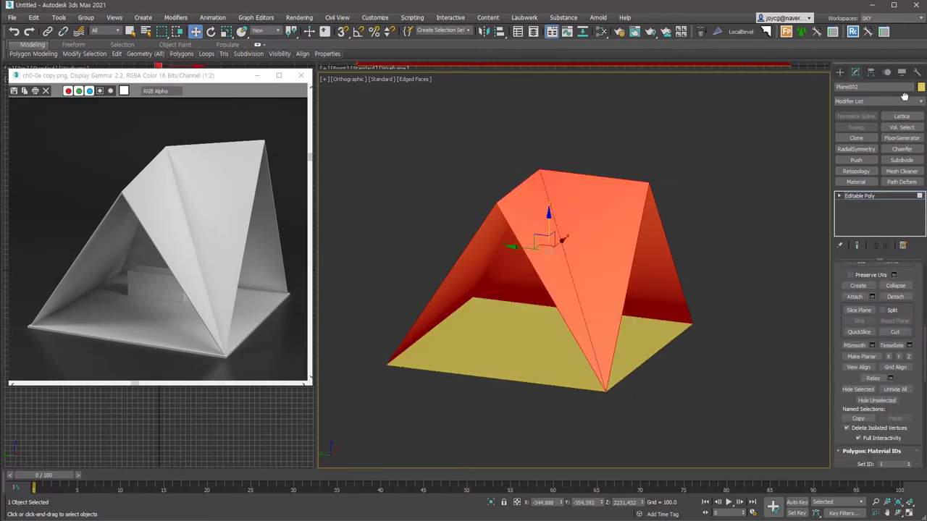
pyautogui.scroll(-3, 904, 290)
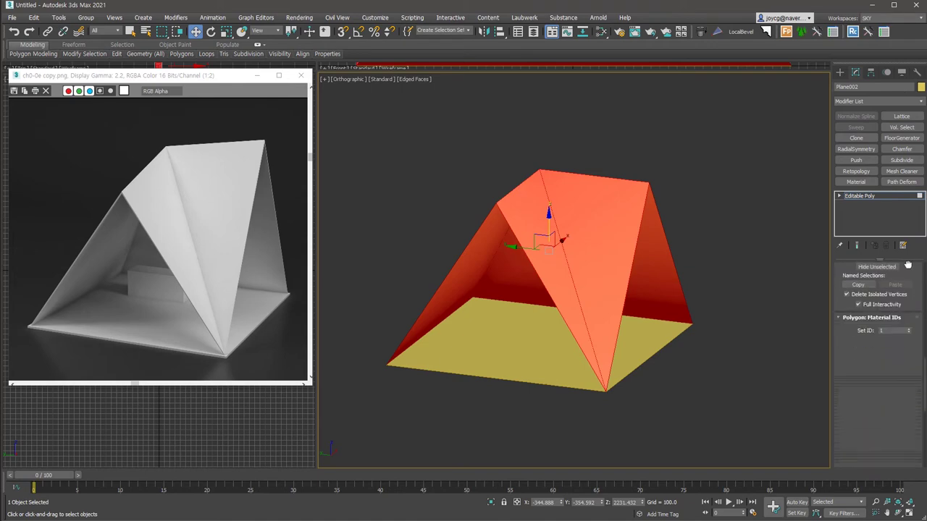
pyautogui.scroll(-2, 904, 290)
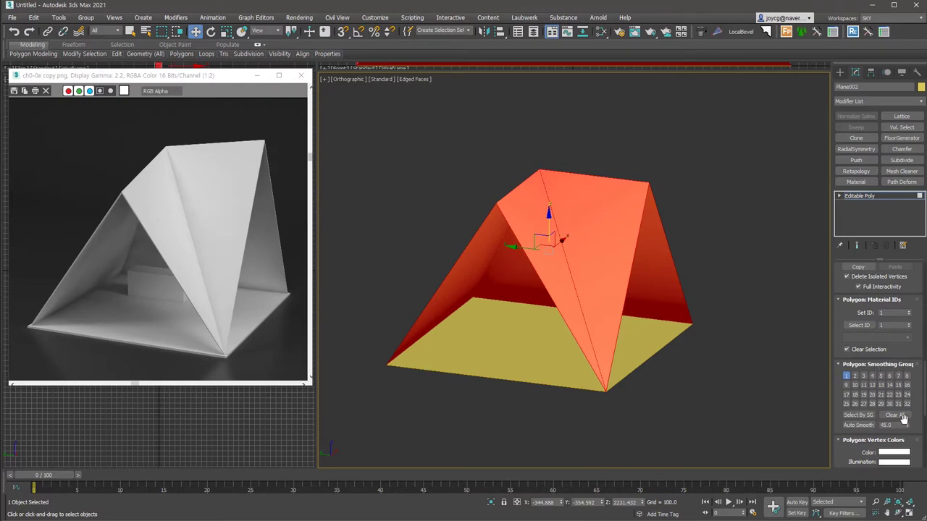
pyautogui.click(898, 417)
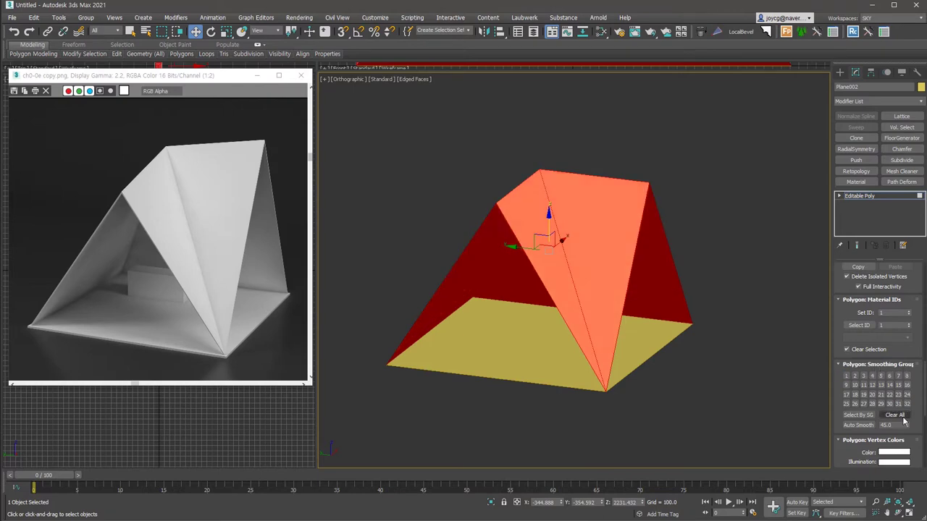
pyautogui.click(773, 422)
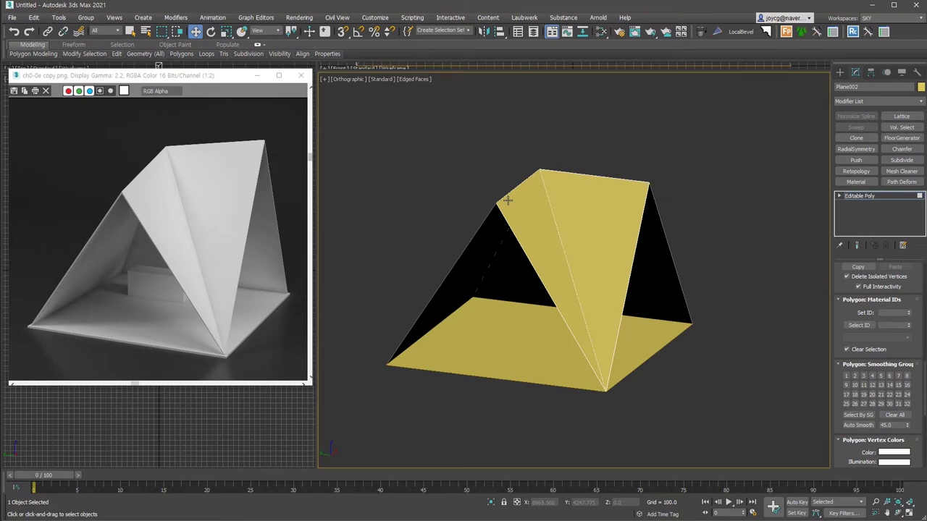
pyautogui.moveTo(697, 304)
pyautogui.keyDown('alt'); pyautogui.mouseDown(button='middle')
pyautogui.moveTo(587, 313)
pyautogui.moveTo(680, 305)
pyautogui.mouseUp(button='middle'); pyautogui.keyUp('alt')
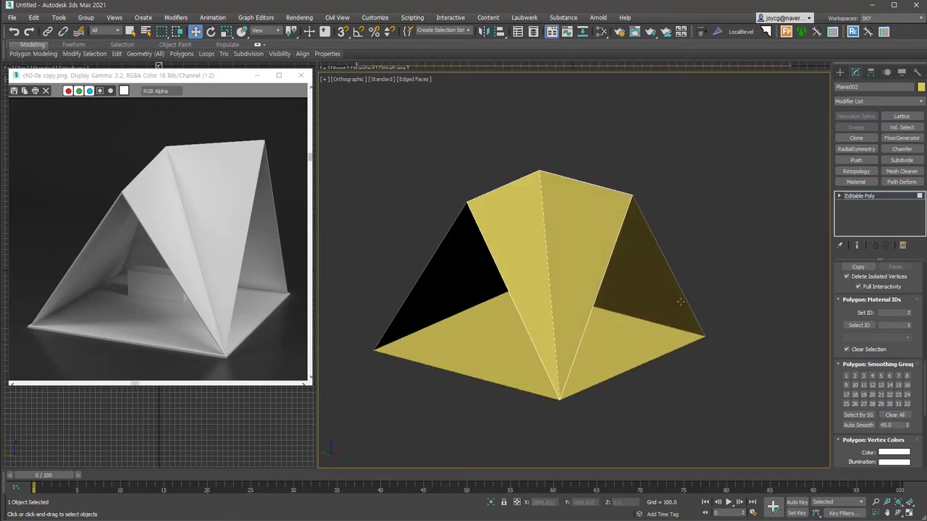
# Move the top-right ridge vertex higher so the peak slopes like the reference.
pyautogui.press('1')
pyautogui.click(689, 288)
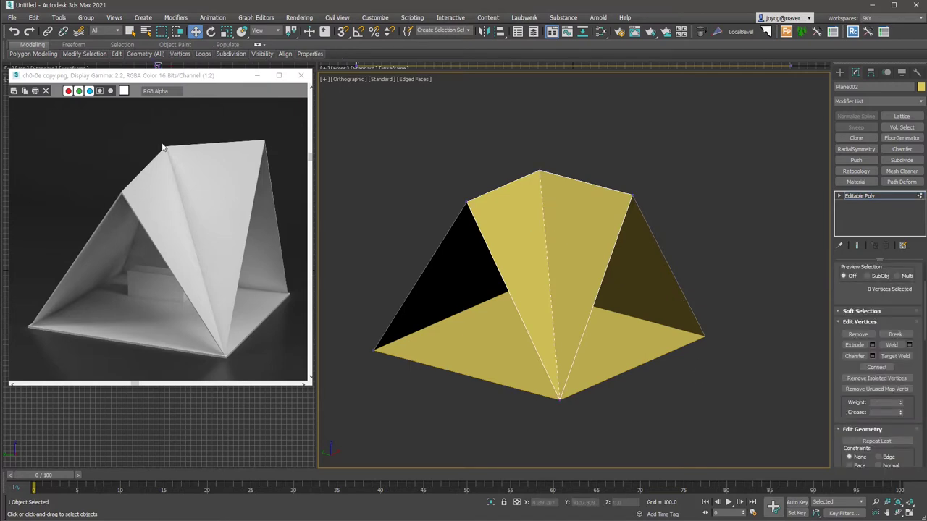
pyautogui.click(630, 196)
pyautogui.keyDown('alt'); pyautogui.moveTo(630, 195); pyautogui.dragTo(630, 183, button='middle'); pyautogui.keyUp('alt')
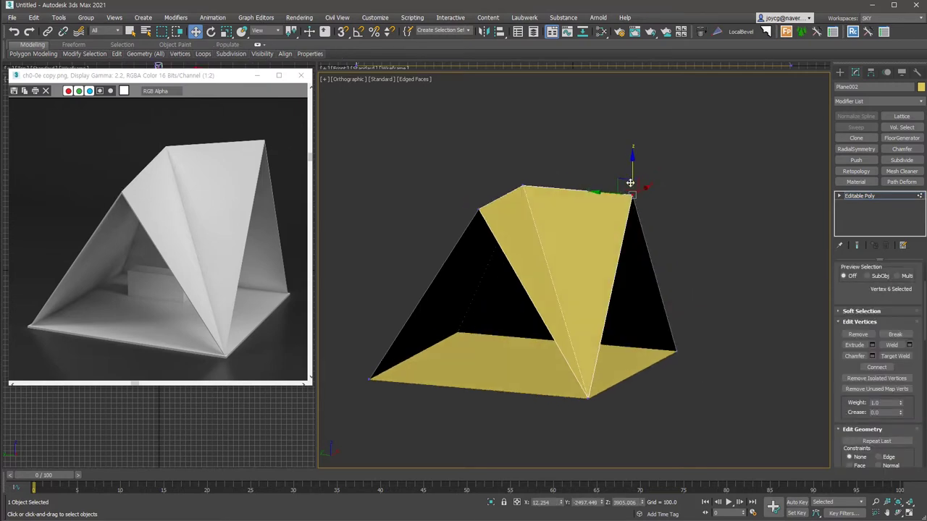
pyautogui.moveTo(631, 182); pyautogui.dragTo(630, 157)
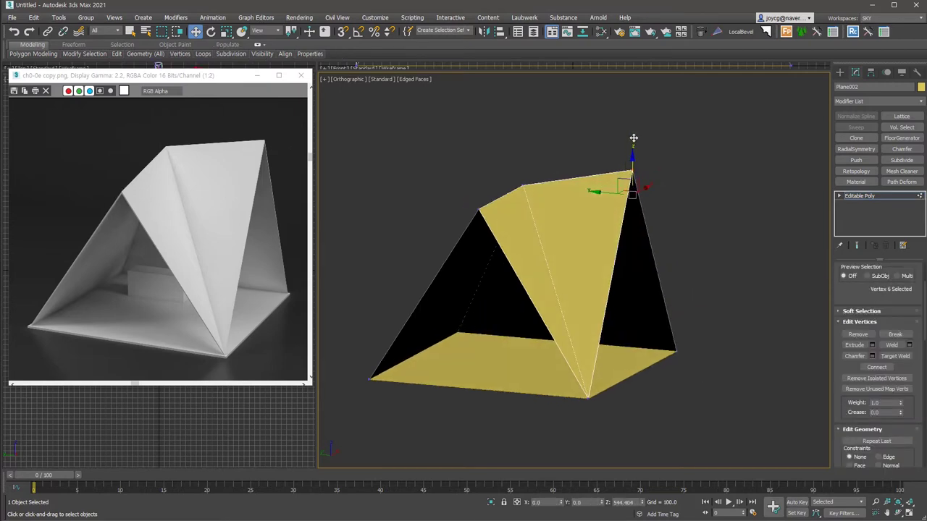
pyautogui.click(478, 210)
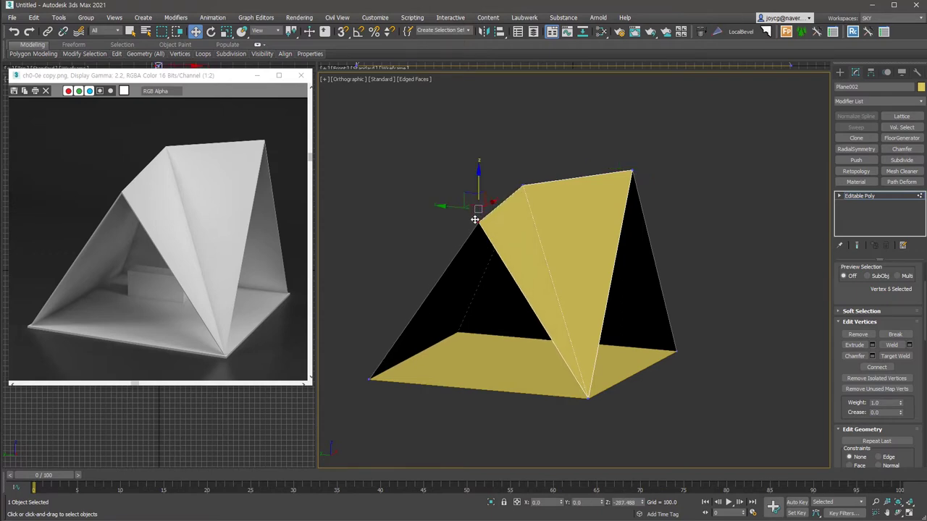
pyautogui.click(717, 292)
pyautogui.keyDown('alt'); pyautogui.moveTo(718, 292); pyautogui.dragTo(410, 278, button='middle'); pyautogui.keyUp('alt')
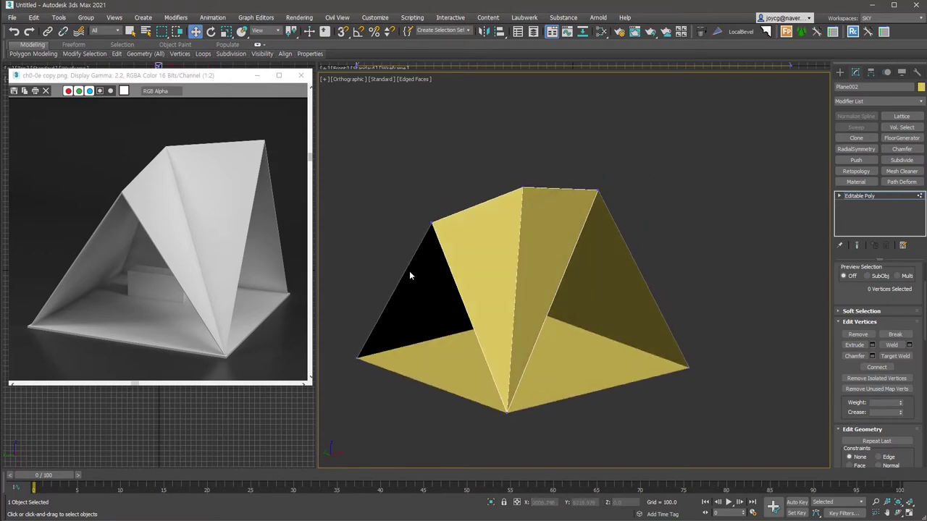
pyautogui.click(598, 190)
pyautogui.moveTo(601, 156)
pyautogui.keyDown('alt'); pyautogui.mouseDown(button='middle')
pyautogui.moveTo(627, 285)
pyautogui.moveTo(649, 289)
pyautogui.mouseUp(button='middle'); pyautogui.keyUp('alt')
pyautogui.press('6')
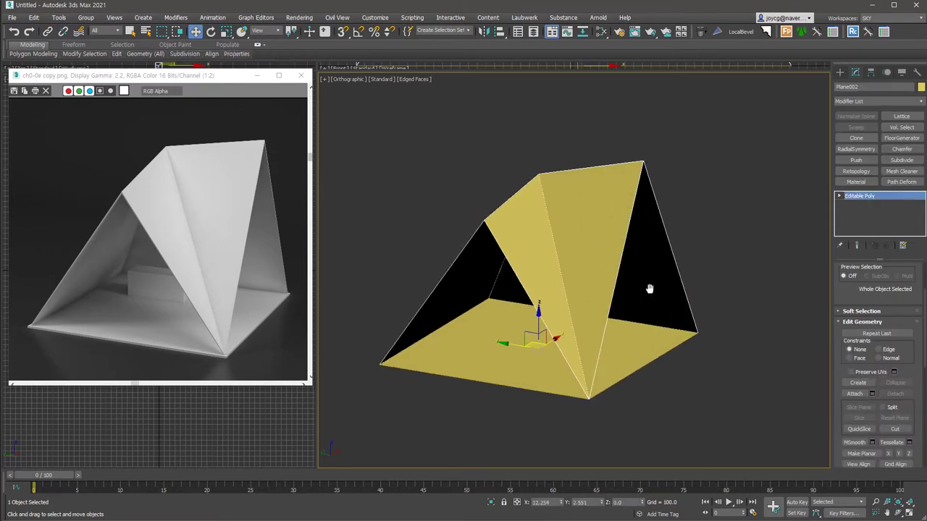
# Add a Shell modifier to Plane002 with Outer Amount 0 and Inner Amount 30.
pyautogui.press('s')
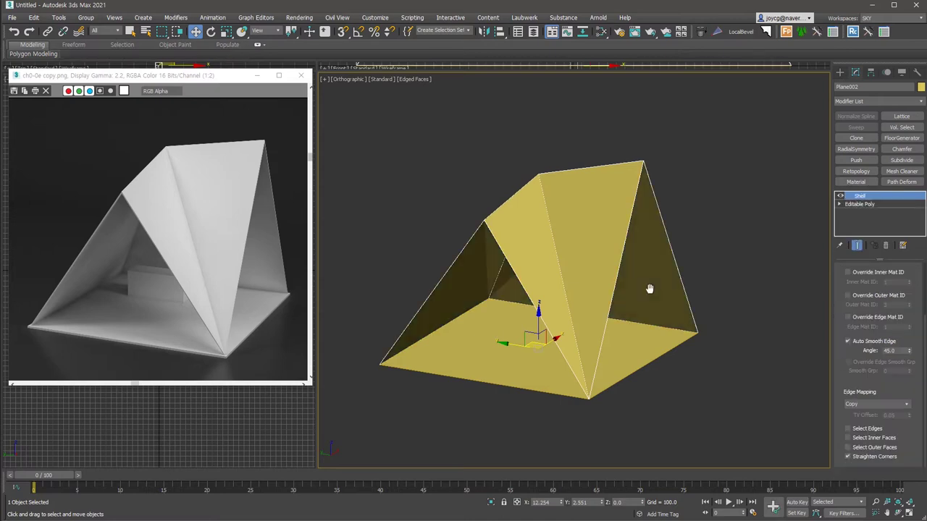
pyautogui.scroll(3, 852, 267)
pyautogui.rightClick(909, 292)
pyautogui.click(901, 281)
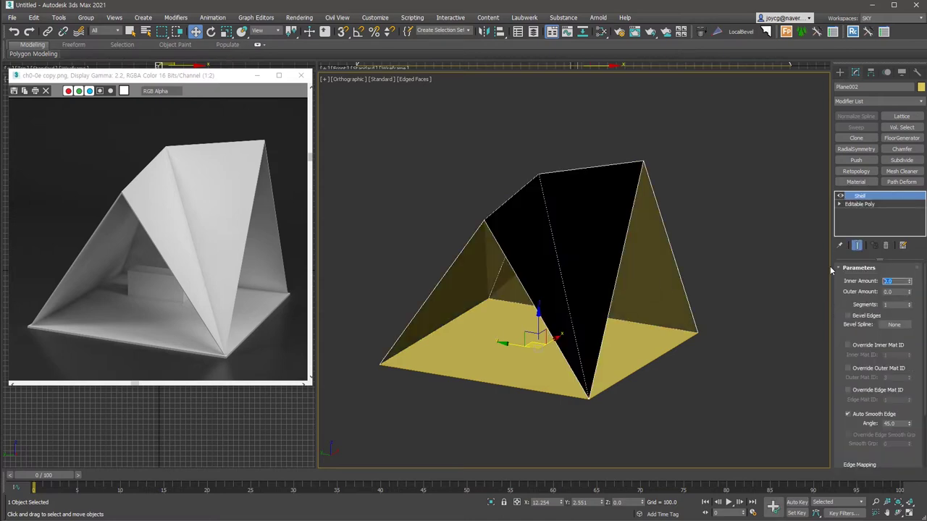
pyautogui.write('30')
pyautogui.press('Return')
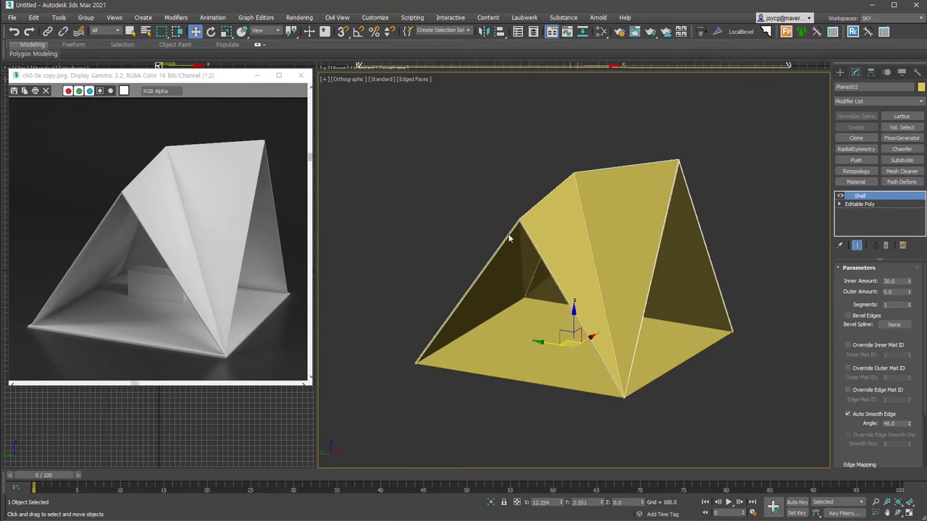
# Toggle the shell's Straighten Corners off and back on.
pyautogui.scroll(5, 514, 230)
pyautogui.scroll(-2, 514, 229)
pyautogui.scroll(-2, 441, 393)
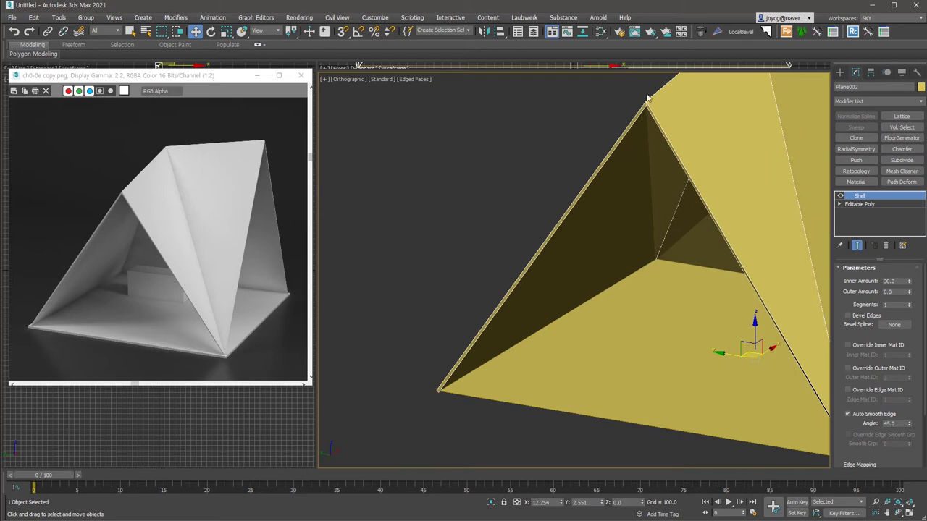
pyautogui.scroll(-2, 849, 433)
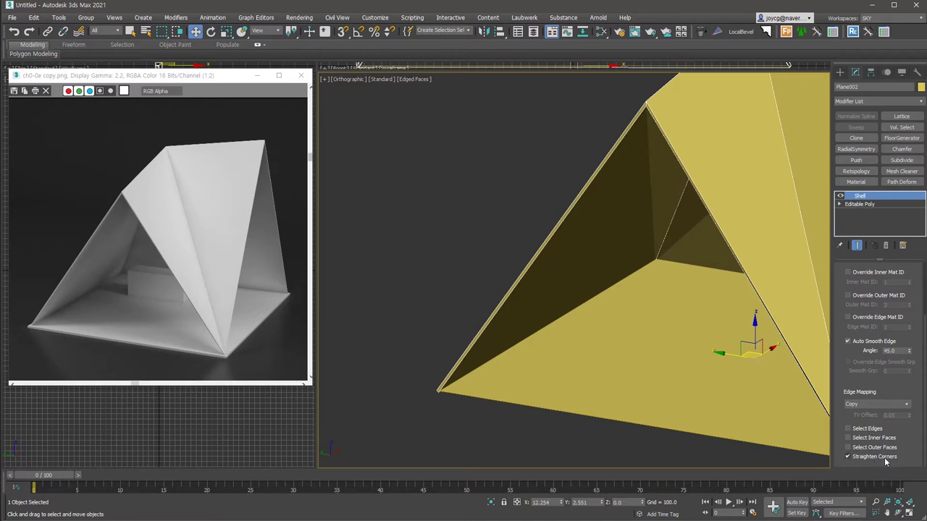
pyautogui.click(884, 457)
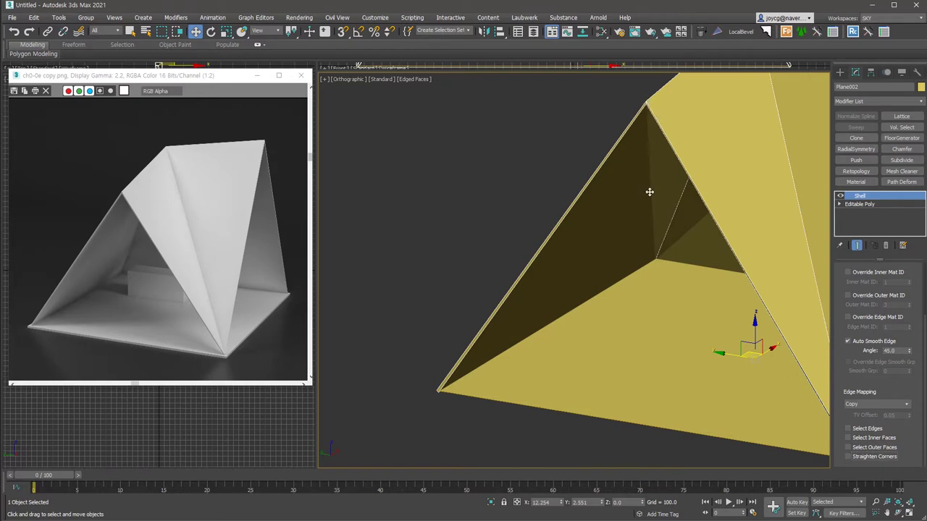
pyautogui.click(848, 458)
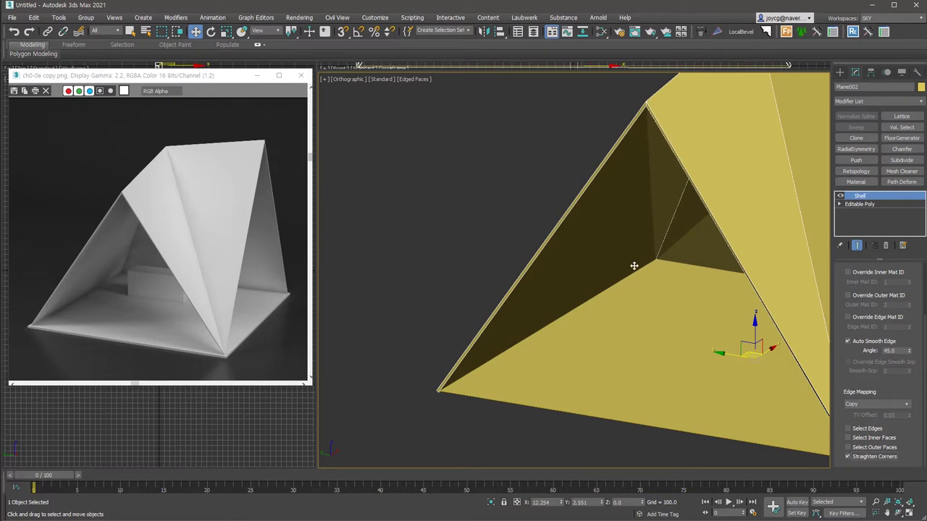
pyautogui.scroll(-3, 598, 313)
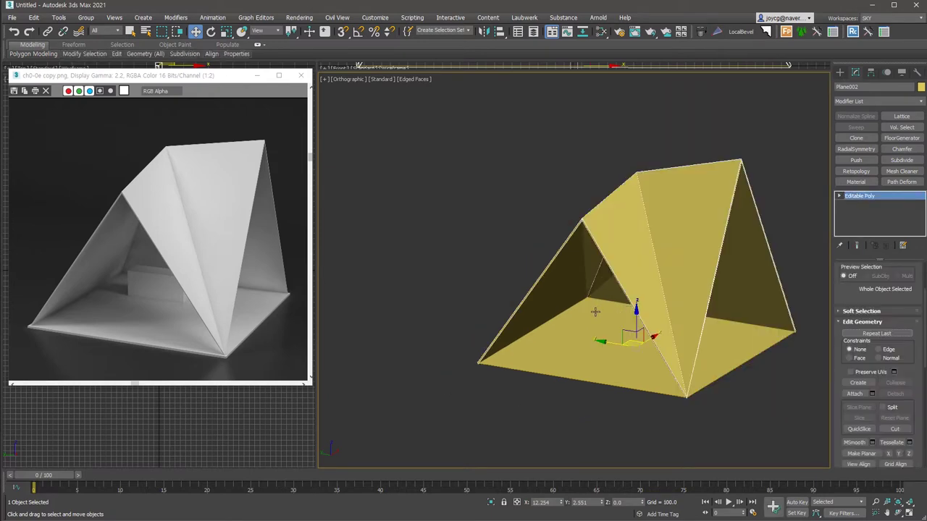
# Resize the base plane Plane001 to 5100 × 5100.
pyautogui.click(734, 368)
pyautogui.moveTo(734, 368); pyautogui.dragTo(723, 370, button='middle')
pyautogui.click(612, 364)
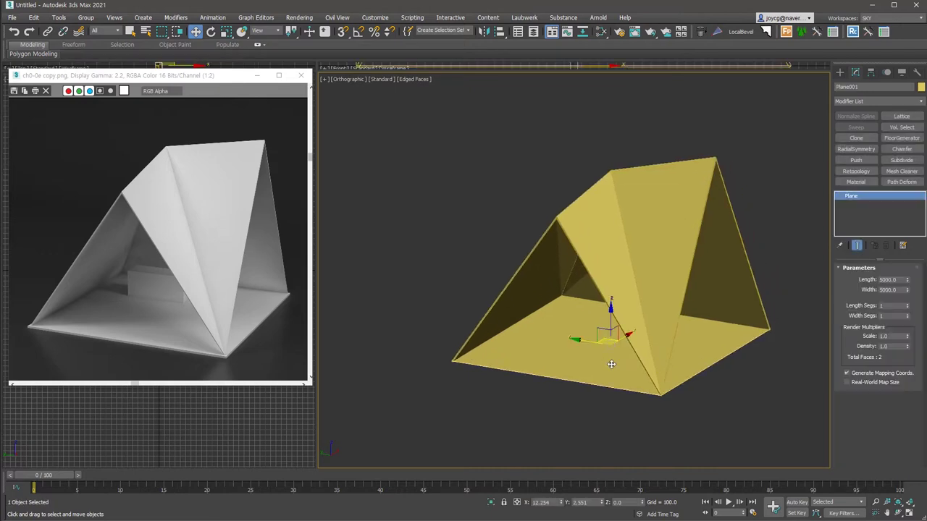
pyautogui.write('5100')
pyautogui.press('Tab')
pyautogui.write('5100')
pyautogui.press('Return')
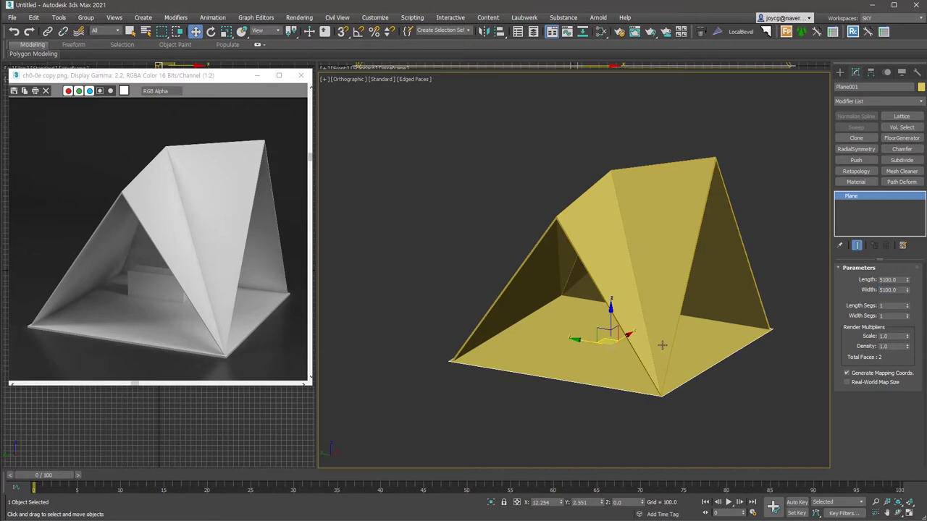
# Give Plane001 a Shell modifier with 50-unit thickness.
pyautogui.hotkey('ctrl', 'shift', 's')
pyautogui.write('50')
pyautogui.press('Return')
pyautogui.click(769, 406)
pyautogui.keyDown('alt'); pyautogui.moveTo(725, 385); pyautogui.dragTo(769, 385, button='middle'); pyautogui.keyUp('alt')
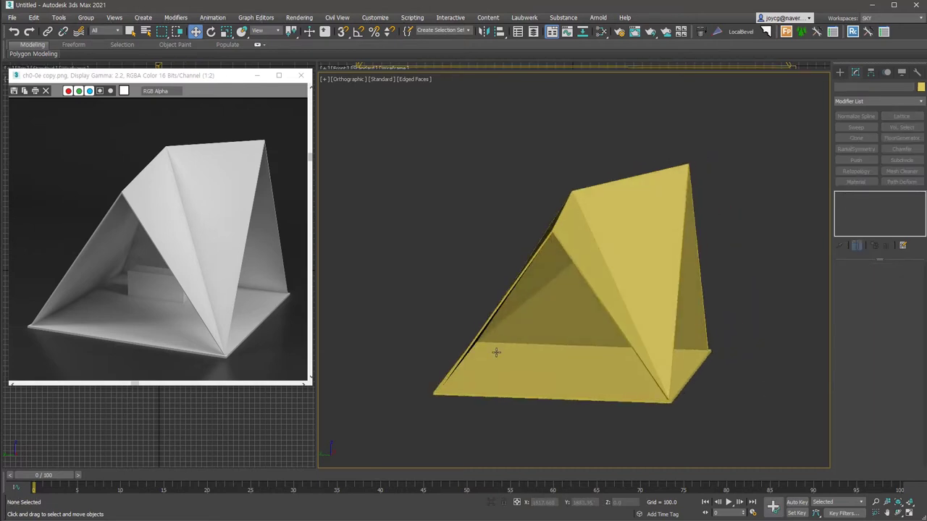
# Create a 1600 × 600 × 700 box inside the tent.
pyautogui.click(840, 72)
pyautogui.click(858, 130)
pyautogui.keyDown('alt'); pyautogui.moveTo(551, 395); pyautogui.dragTo(598, 394, button='middle'); pyautogui.keyUp('alt')
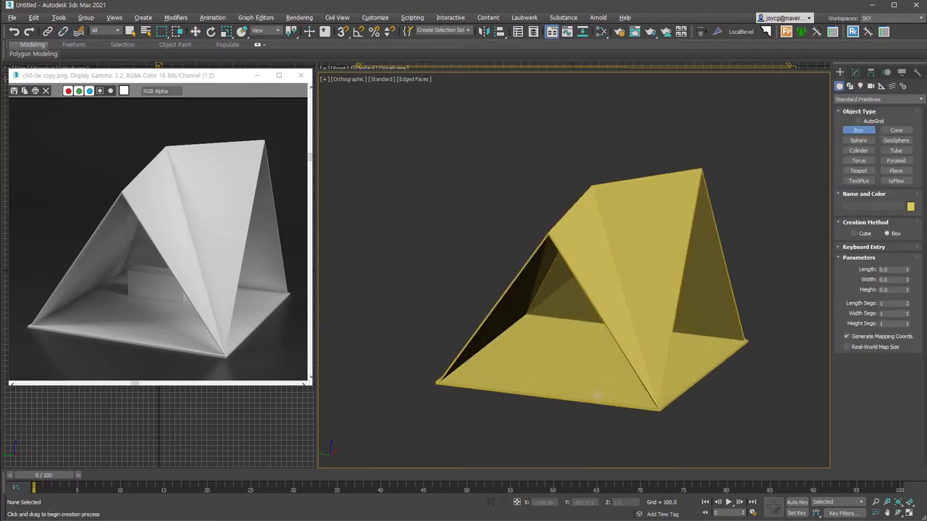
pyautogui.moveTo(607, 343); pyautogui.dragTo(543, 322)
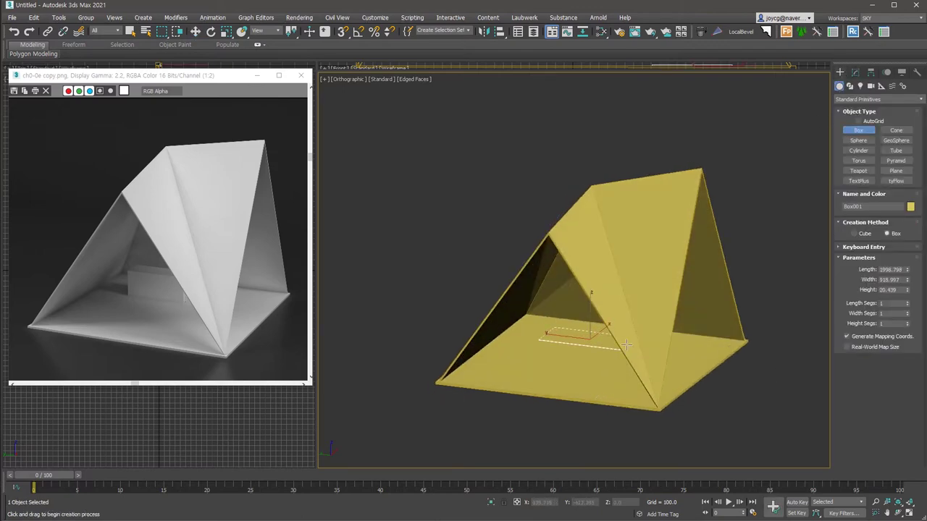
pyautogui.click(629, 319)
pyautogui.doubleClick(889, 269)
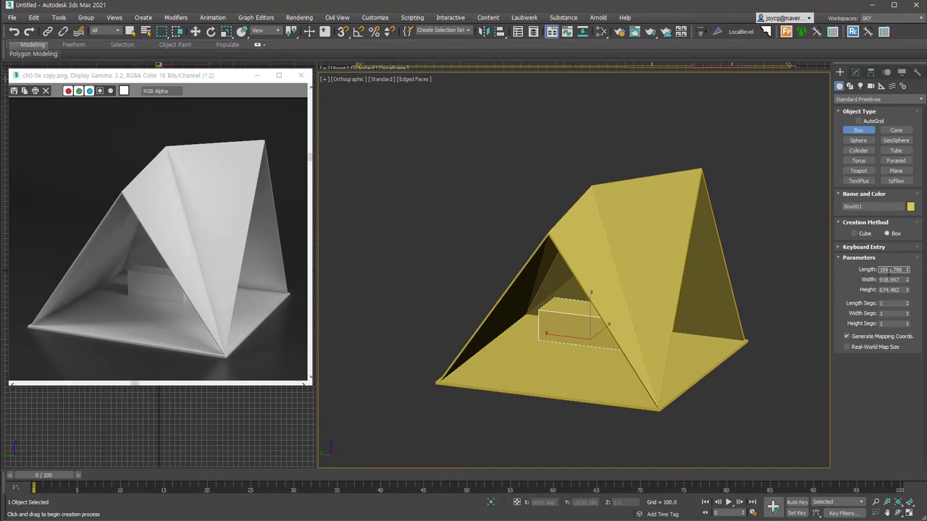
pyautogui.write('150')
pyautogui.press('Tab')
pyautogui.write('600')
pyautogui.press('Tab')
pyautogui.press('Return')
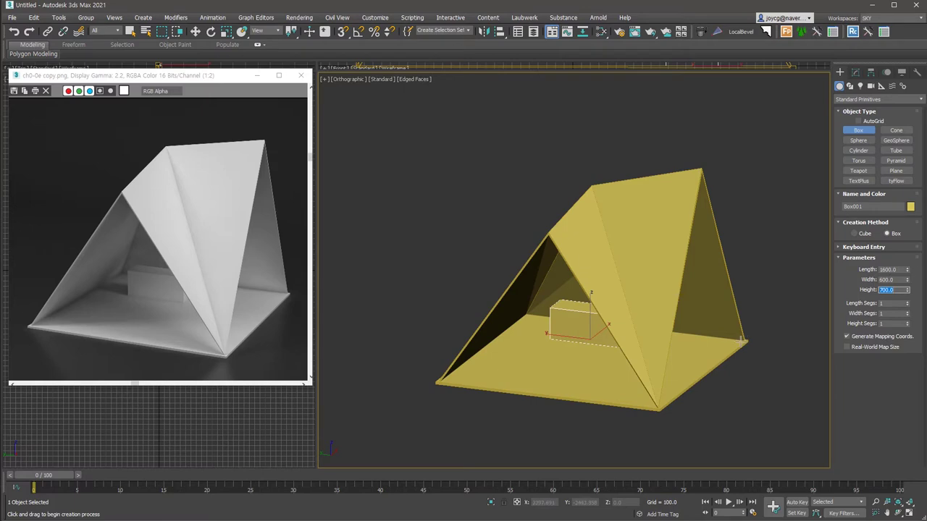
pyautogui.keyDown('alt'); pyautogui.moveTo(747, 386); pyautogui.dragTo(692, 388, button='middle'); pyautogui.keyUp('alt')
pyautogui.rightClick(693, 388)
# Group the tent, base and box together as 'model'.
pyautogui.moveTo(817, 399); pyautogui.dragTo(421, 125)
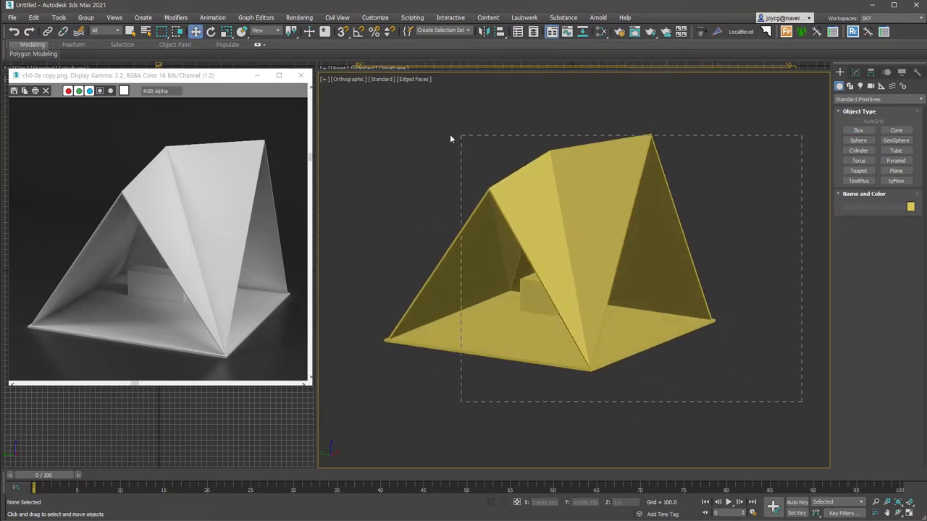
pyautogui.hotkey('ctrl', 'g')
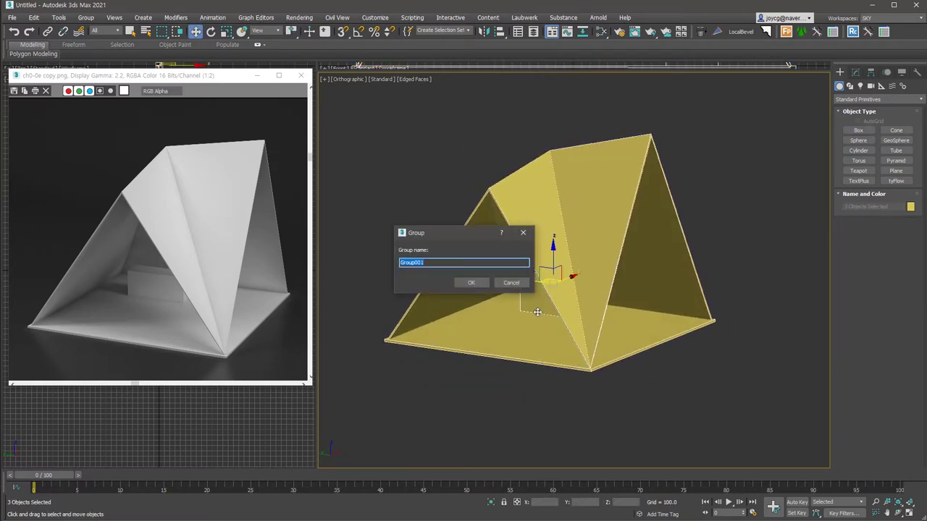
pyautogui.write('model')
pyautogui.press('Return')
pyautogui.click(602, 33)
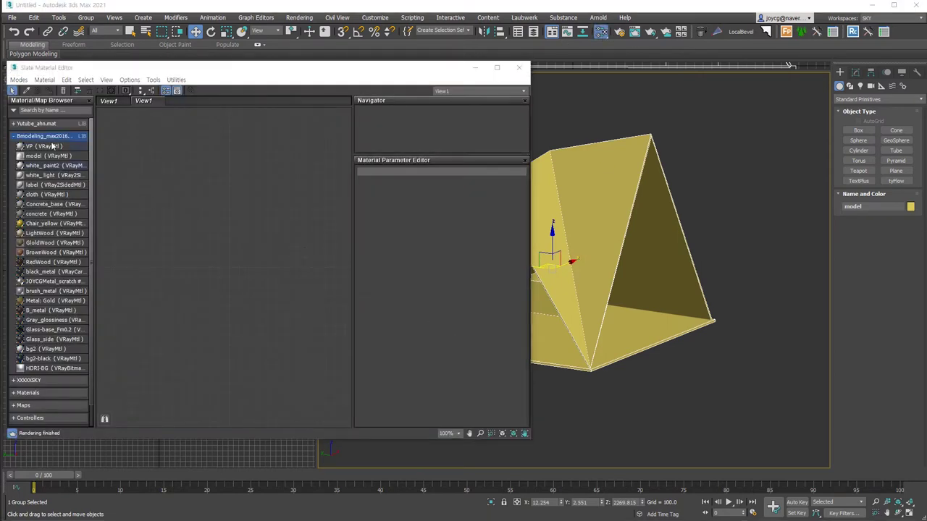
# Assign the library's 'model' VRayMtl to the model group.
pyautogui.moveTo(45, 156); pyautogui.dragTo(256, 186)
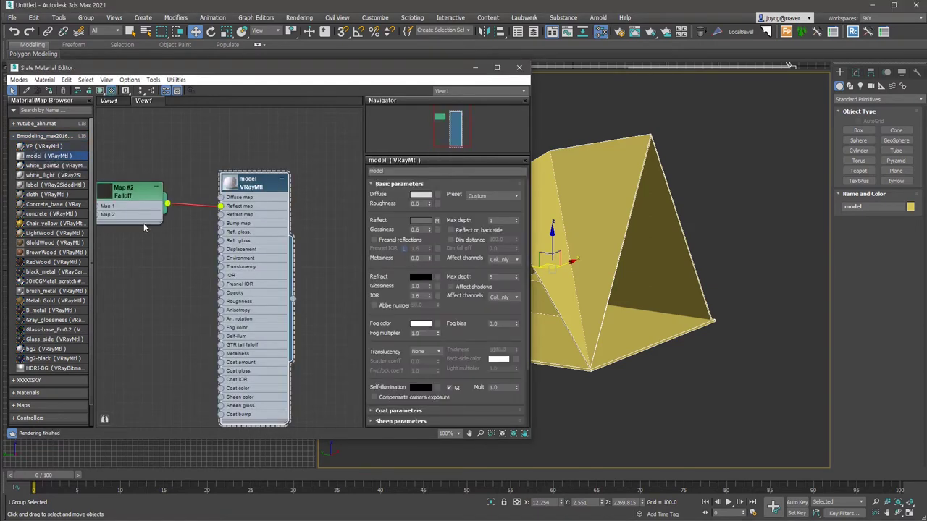
pyautogui.moveTo(145, 228); pyautogui.dragTo(166, 228, button='middle')
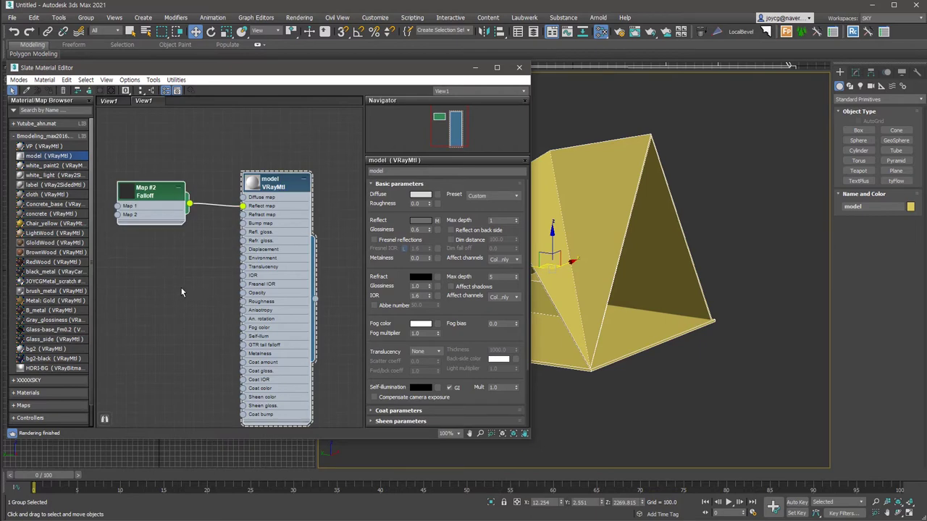
pyautogui.click(266, 190)
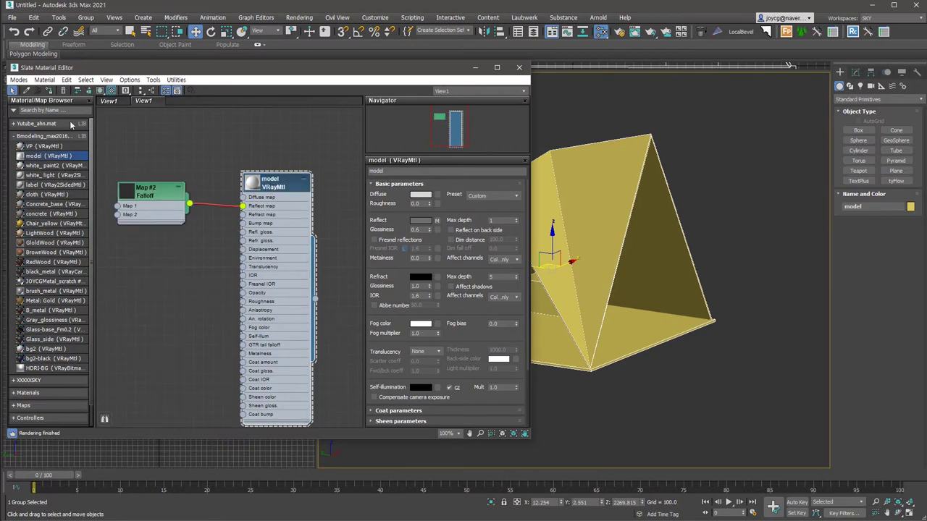
pyautogui.click(52, 92)
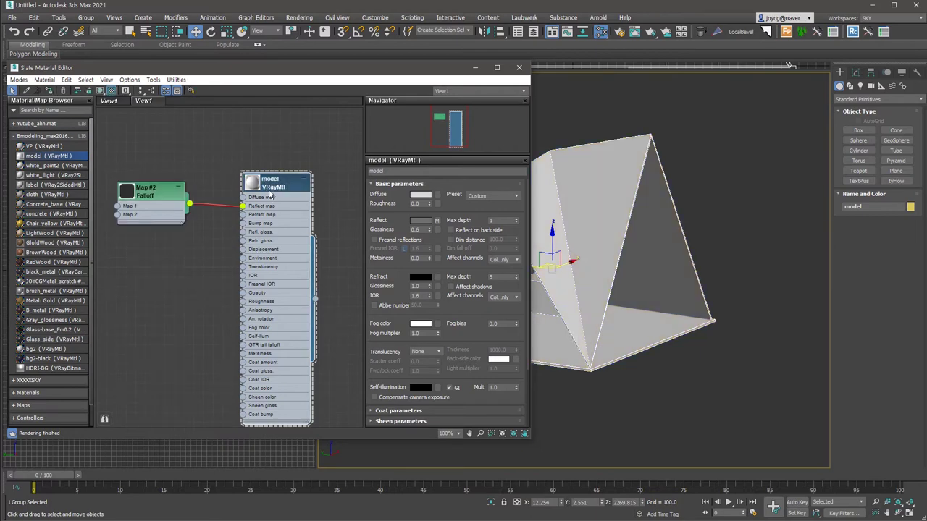
pyautogui.click(896, 170)
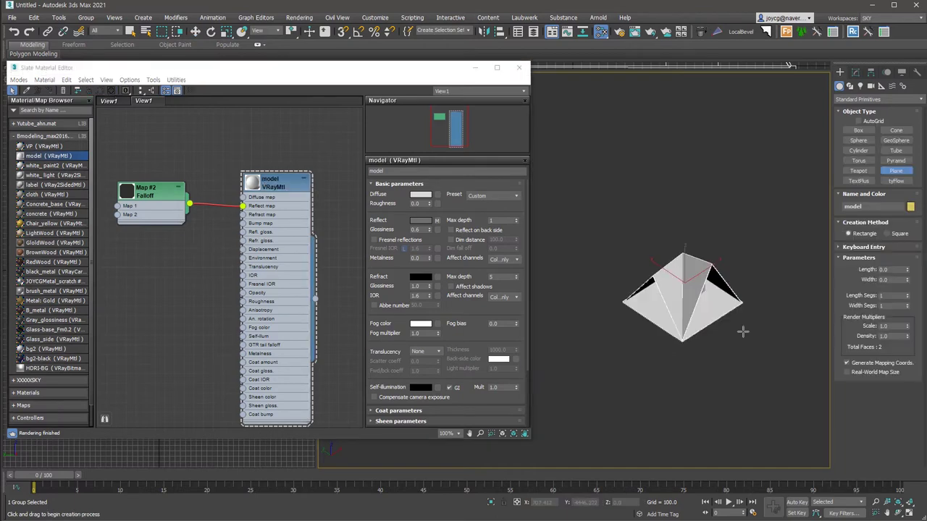
# Draw a large plane under the tent and extrude its back edge up into a wall.
pyautogui.press('t')
pyautogui.moveTo(833, 423); pyautogui.dragTo(833, 443)
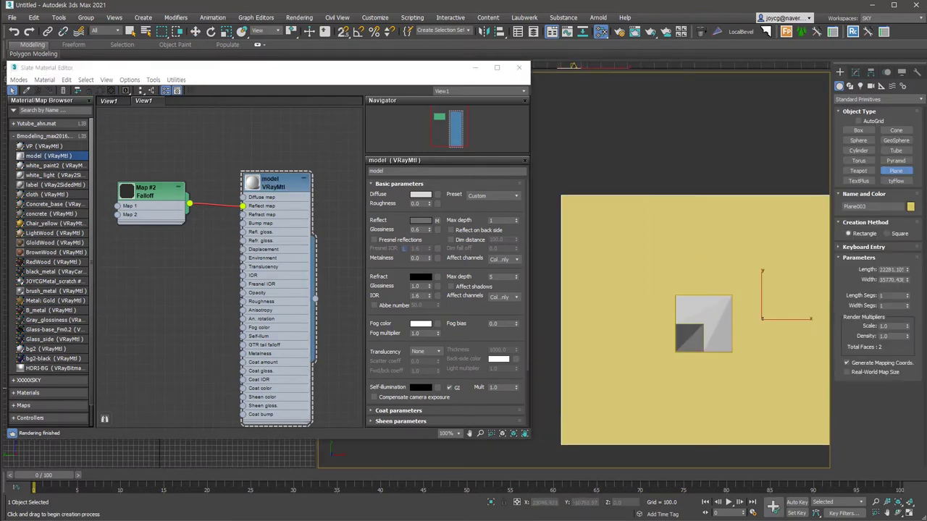
pyautogui.press('w')
pyautogui.moveTo(776, 303); pyautogui.dragTo(733, 296)
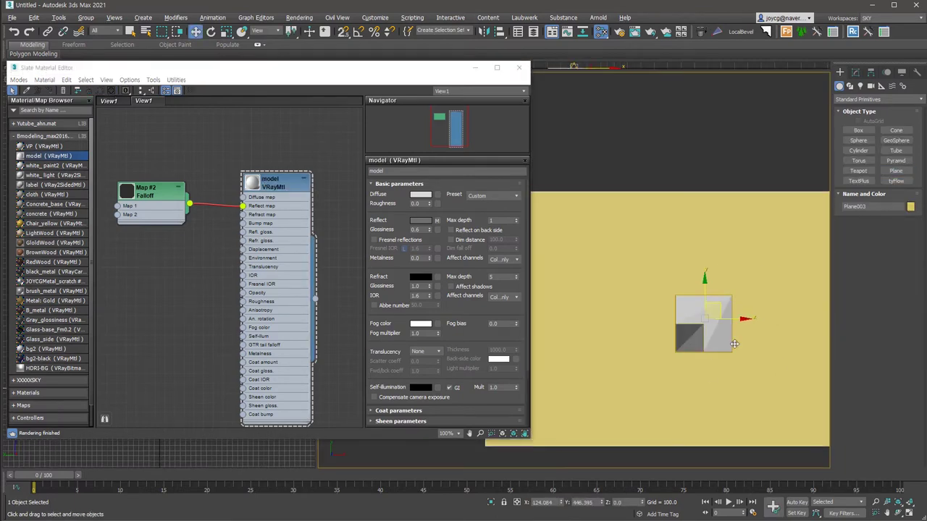
pyautogui.keyDown('alt'); pyautogui.moveTo(732, 295); pyautogui.dragTo(669, 305, button='middle'); pyautogui.keyUp('alt')
pyautogui.press('2')
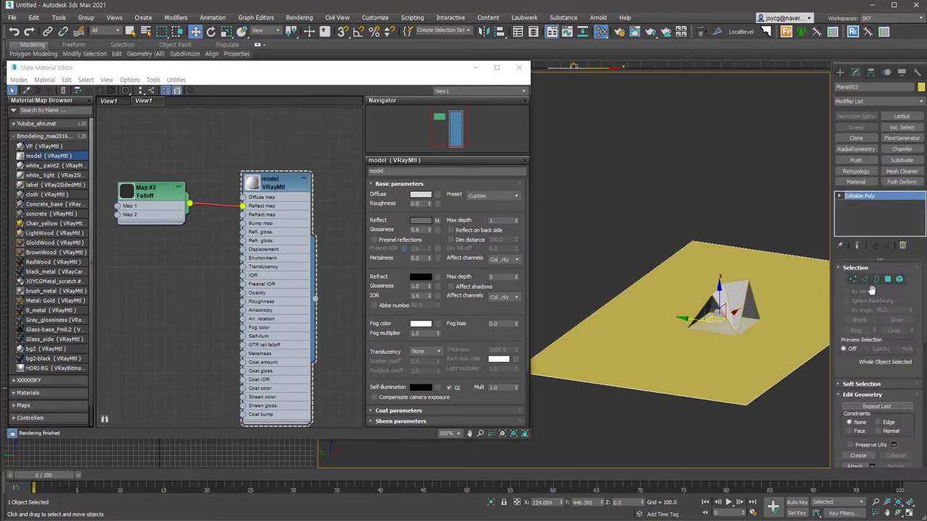
pyautogui.keyDown('shift'); pyautogui.moveTo(599, 263); pyautogui.dragTo(587, 63); pyautogui.keyUp('shift')
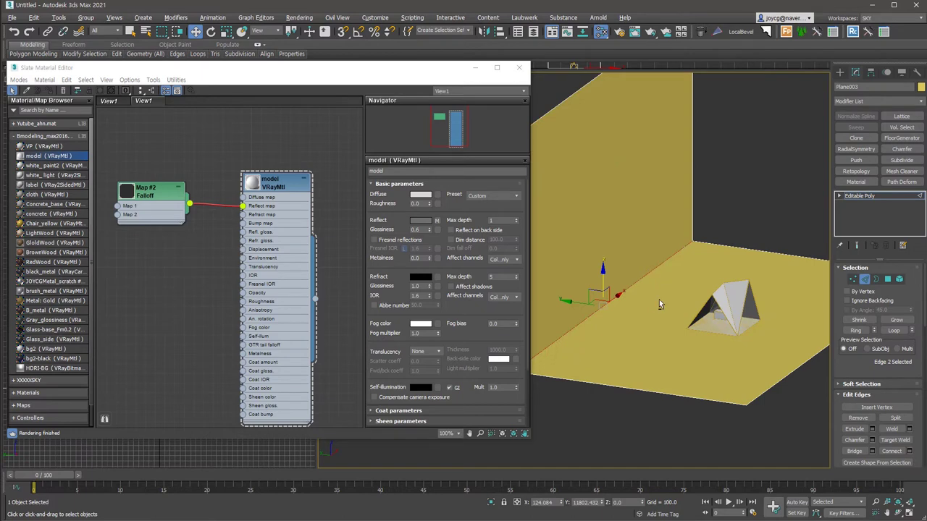
# Chamfer the floor-to-wall edge with 10 segments into a smooth curve.
pyautogui.rightClick(617, 299)
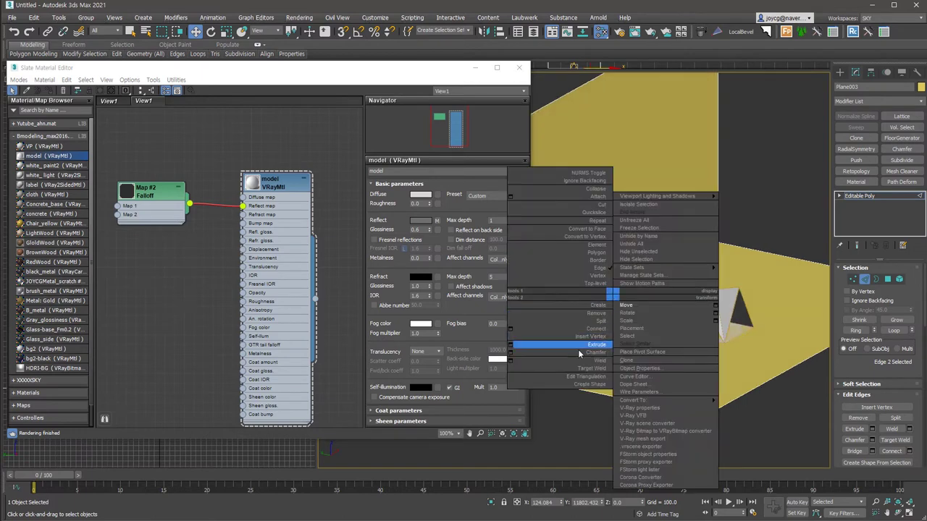
pyautogui.press('Escape')
pyautogui.rightClick(646, 283)
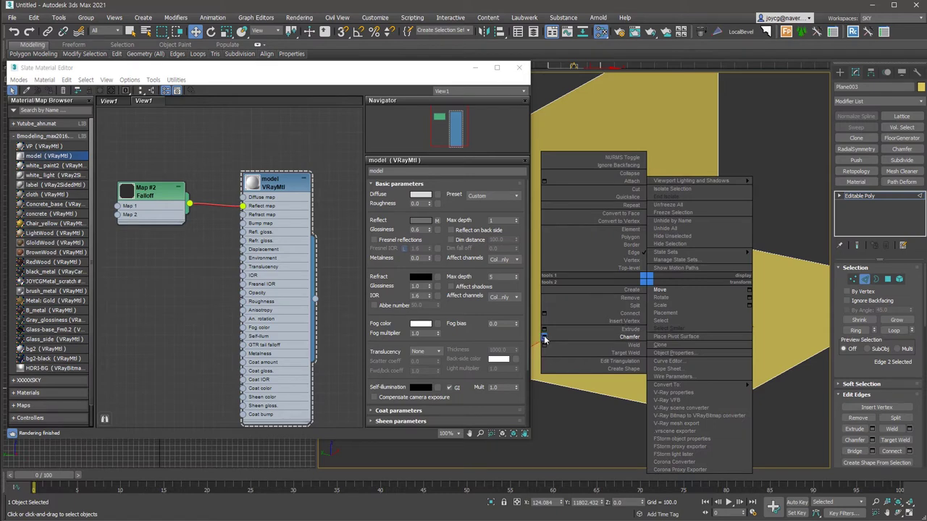
pyautogui.click(544, 340)
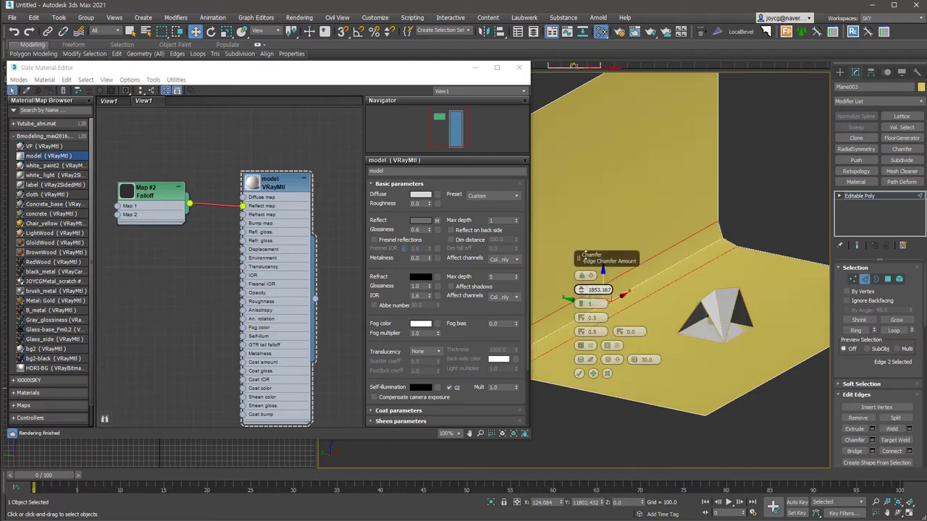
pyautogui.moveTo(580, 303); pyautogui.dragTo(580, 290)
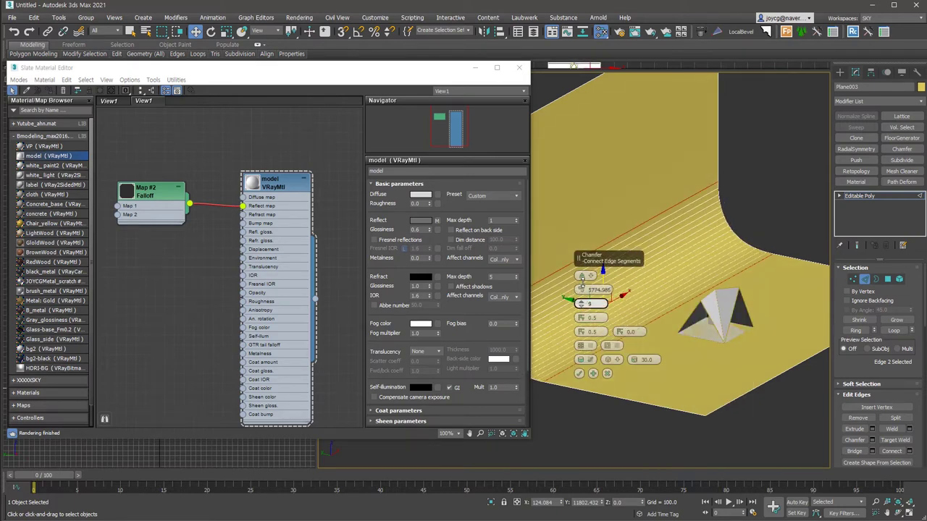
pyautogui.click(580, 374)
pyautogui.keyDown('alt'); pyautogui.moveTo(579, 374); pyautogui.dragTo(667, 341, button='middle'); pyautogui.keyUp('alt')
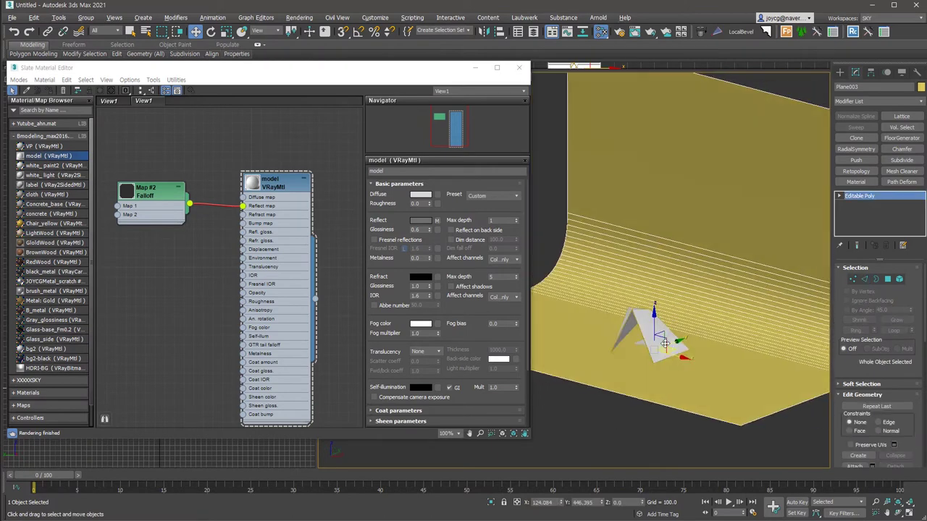
# Apply the bg2-black material from the library to the backdrop.
pyautogui.click(54, 359)
pyautogui.moveTo(54, 360); pyautogui.dragTo(181, 349)
pyautogui.click(51, 91)
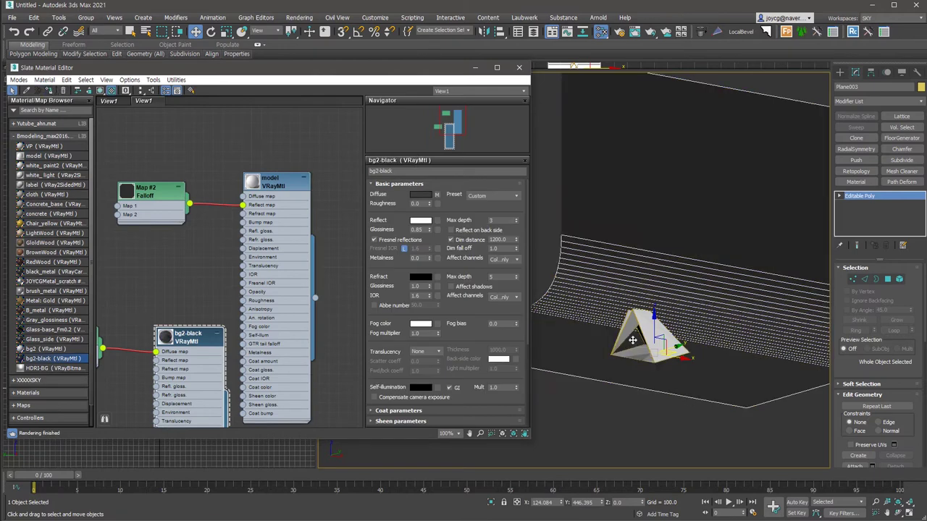
# Lower the tent slightly with a small negative Z offset so it rests on the floor.
pyautogui.click(475, 68)
pyautogui.moveTo(493, 124)
pyautogui.keyDown('alt'); pyautogui.mouseDown(button='middle')
pyautogui.moveTo(649, 374)
pyautogui.moveTo(666, 376)
pyautogui.mouseUp(button='middle'); pyautogui.keyUp('alt')
pyautogui.scroll(4, 666, 375)
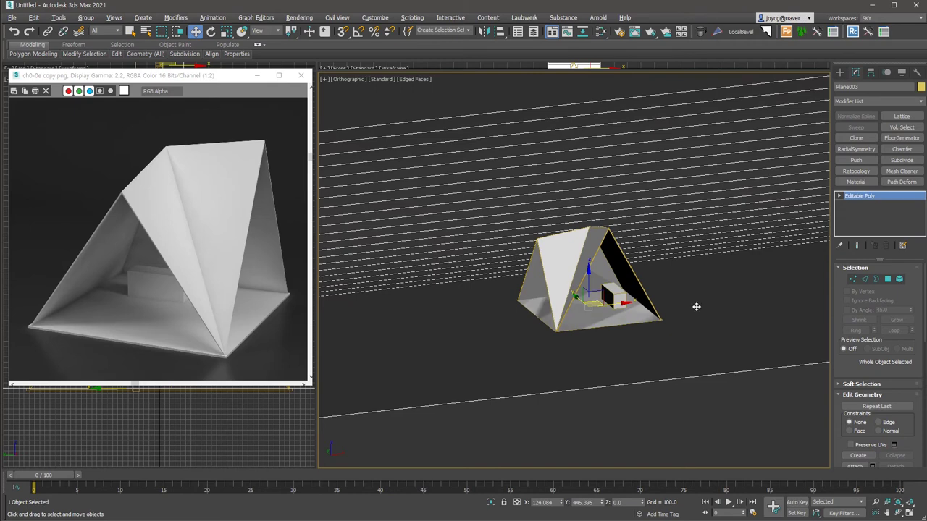
pyautogui.scroll(3, 601, 322)
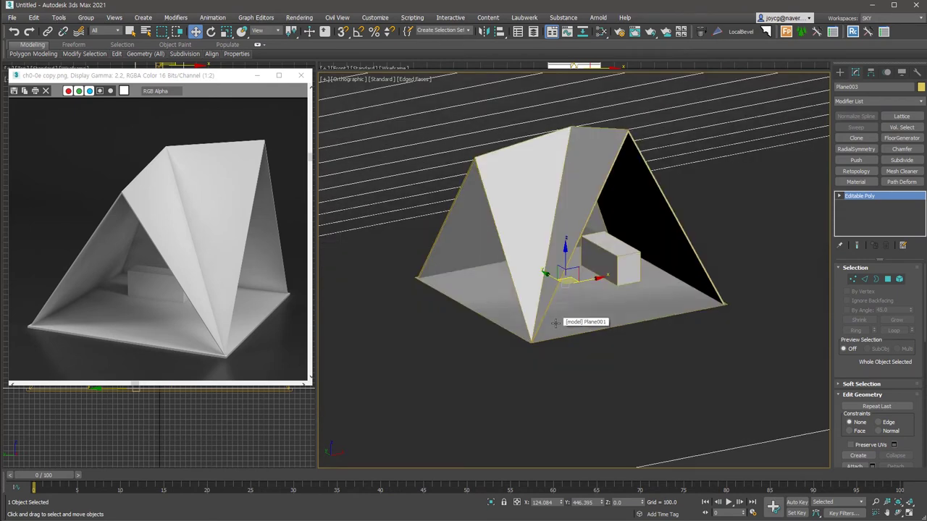
pyautogui.click(517, 503)
pyautogui.click(612, 502)
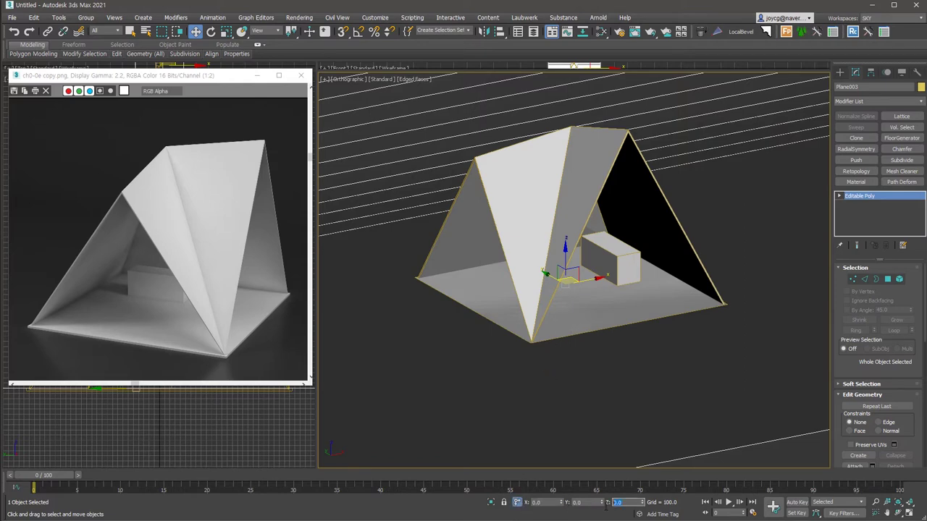
pyautogui.write('-5')
pyautogui.press('Return')
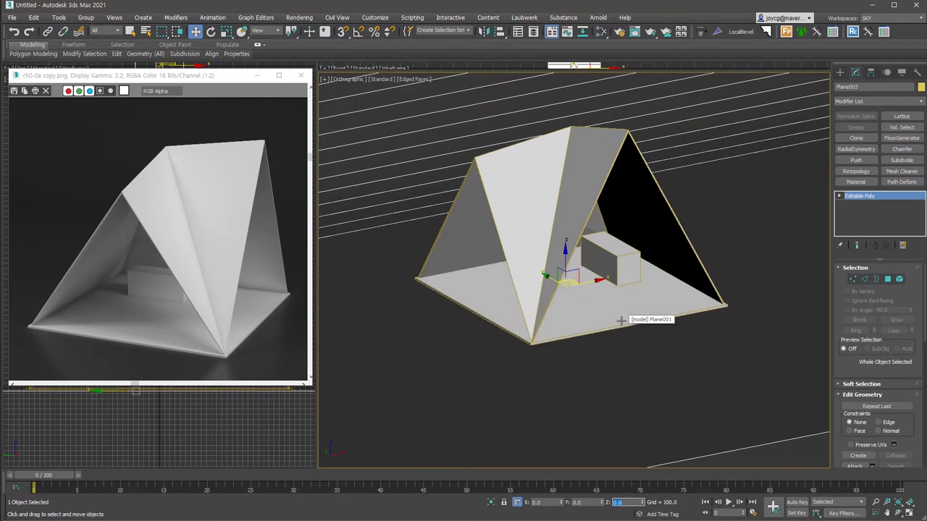
# Set the V-Ray render output size to 640 × 640 in Render Setup.
pyautogui.moveTo(672, 331)
pyautogui.keyDown('alt'); pyautogui.mouseDown(button='middle')
pyautogui.moveTo(616, 337)
pyautogui.moveTo(629, 358)
pyautogui.mouseUp(button='middle'); pyautogui.keyUp('alt')
pyautogui.scroll(-4, 625, 342)
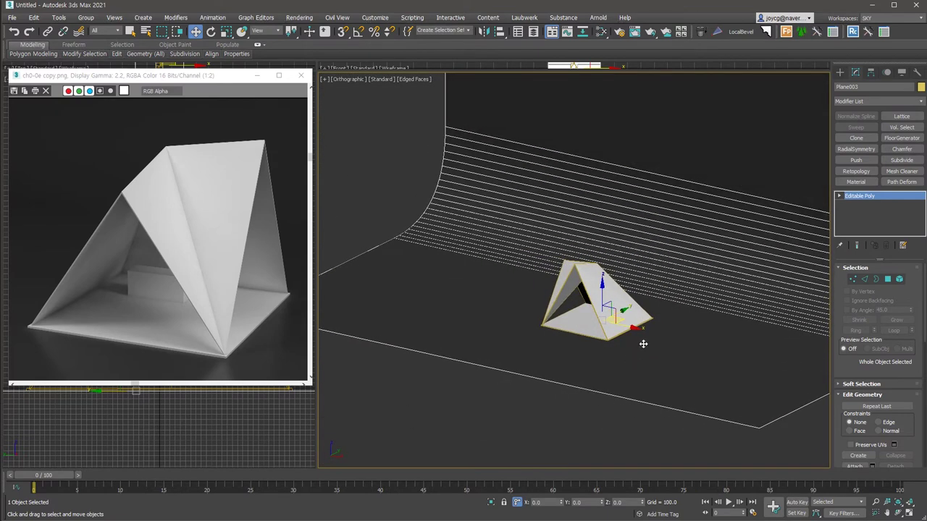
pyautogui.press('F10')
pyautogui.doubleClick(130, 267)
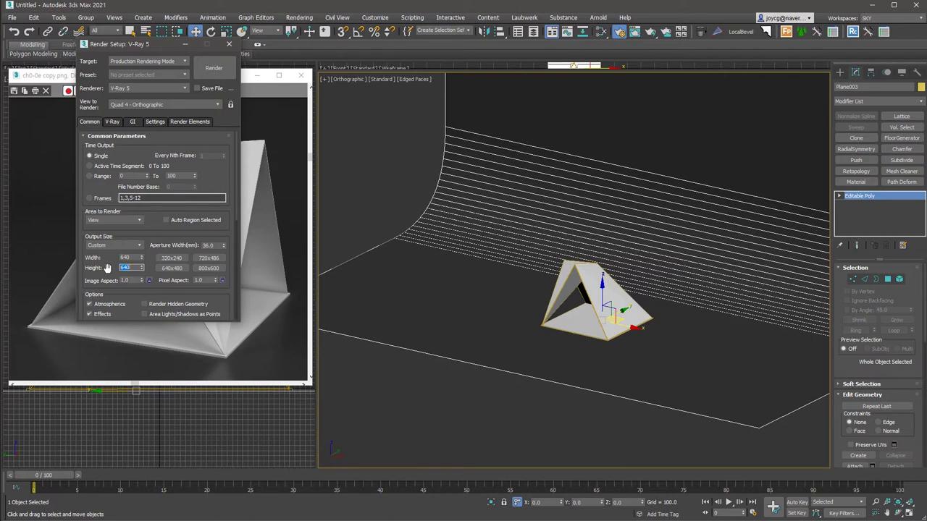
# Set the output height to 640 and switch the V-Ray image sampler to Bucket.
pyautogui.press('Return')
pyautogui.click(113, 122)
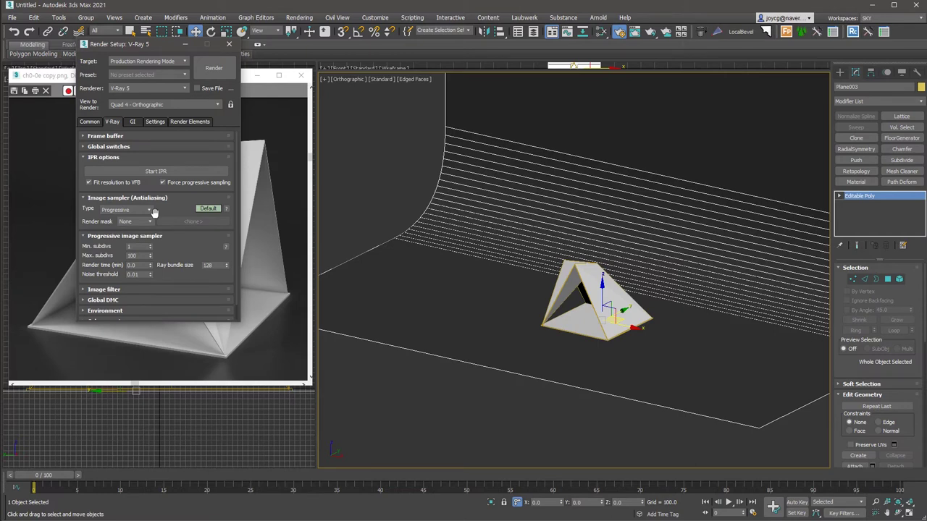
pyautogui.click(145, 210)
pyautogui.click(138, 218)
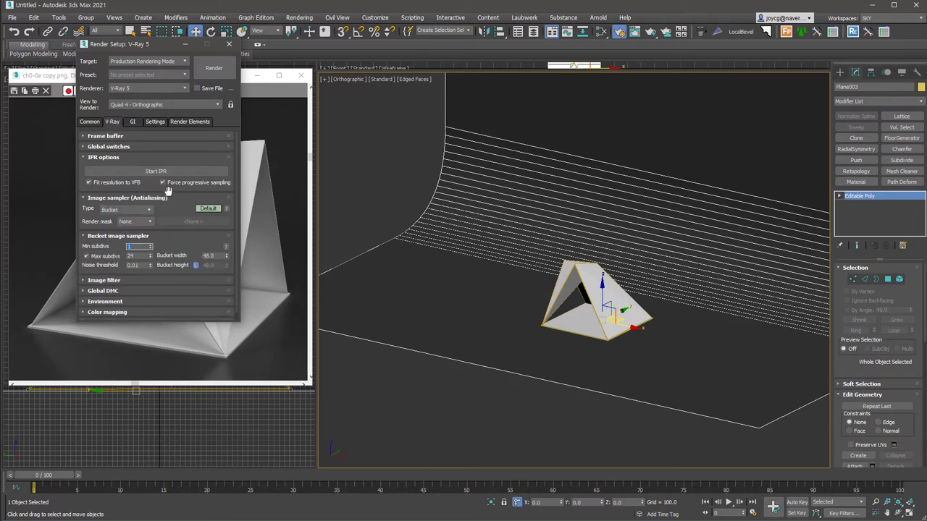
pyautogui.click(147, 209)
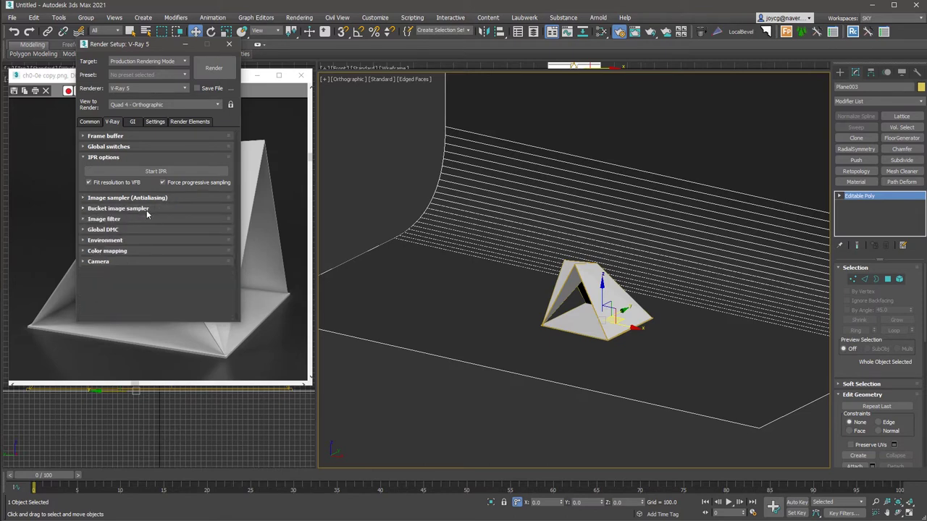
# Use Irradiance map as primary GI with a Custom preset and min rate -5.
pyautogui.click(133, 123)
pyautogui.click(164, 160)
pyautogui.click(165, 168)
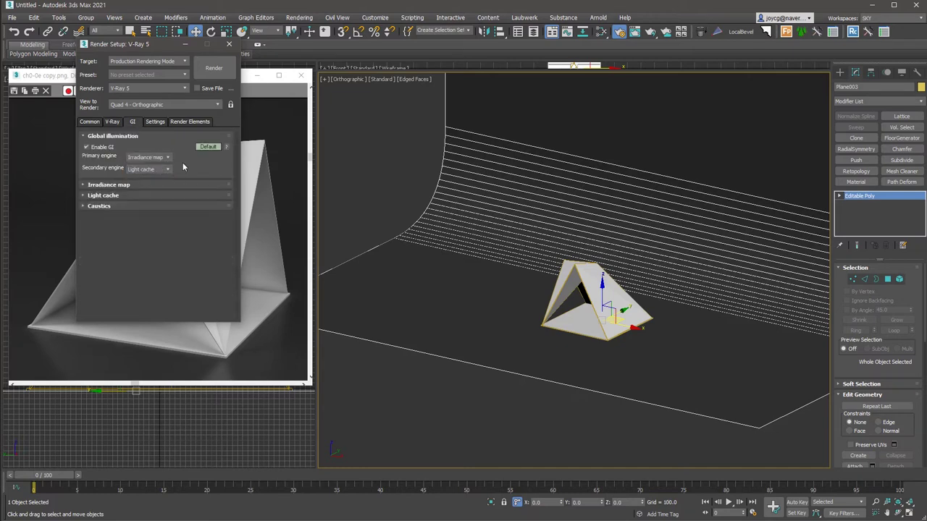
pyautogui.click(164, 185)
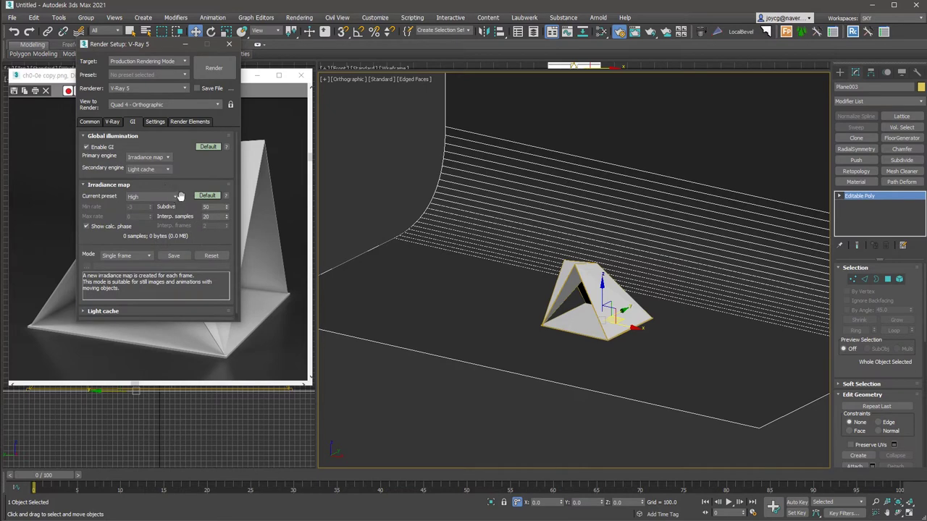
pyautogui.click(174, 196)
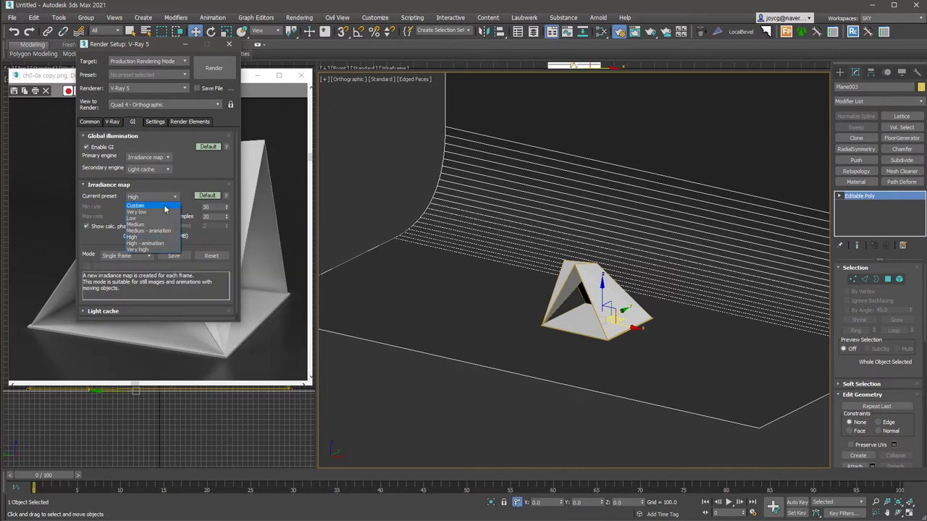
pyautogui.click(165, 205)
pyautogui.moveTo(150, 208); pyautogui.dragTo(150, 220)
pyautogui.click(162, 185)
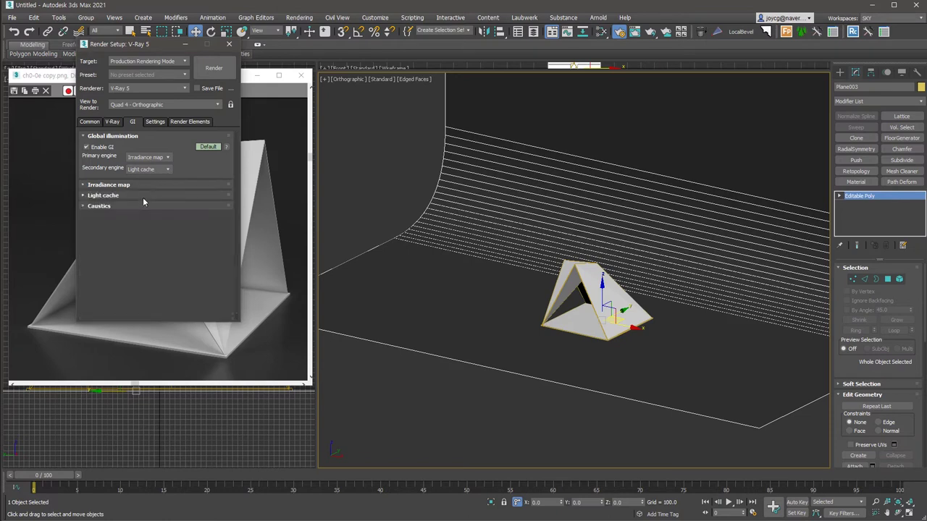
# Add a VRayDenoiser render element, then return to the common render parameters.
pyautogui.click(156, 122)
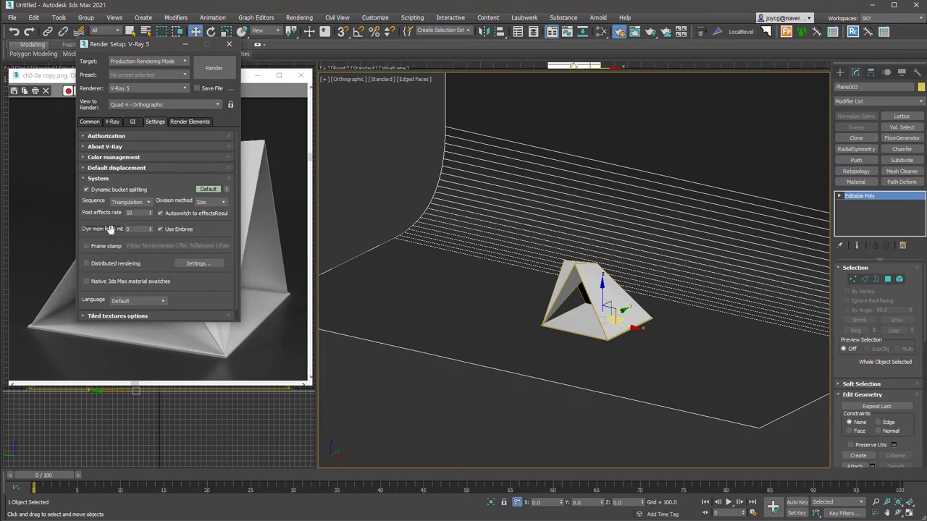
pyautogui.moveTo(138, 228)
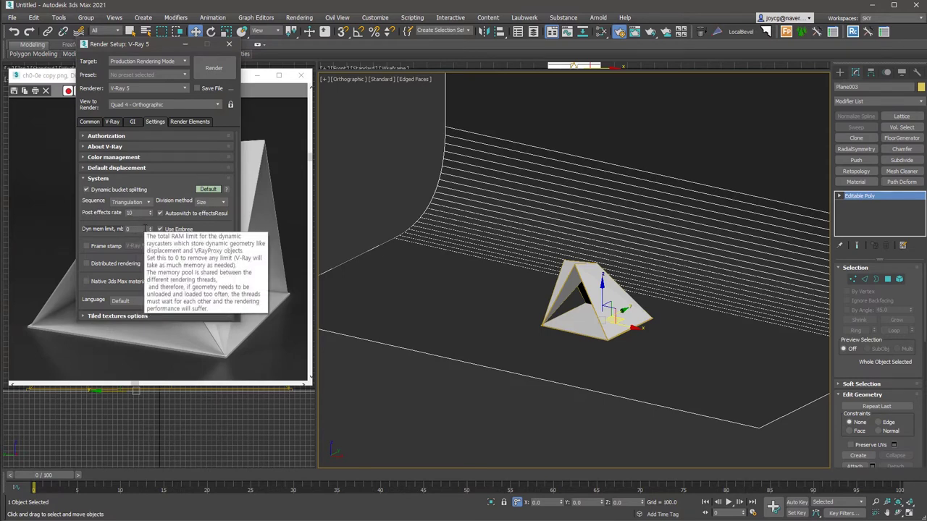
pyautogui.click(192, 121)
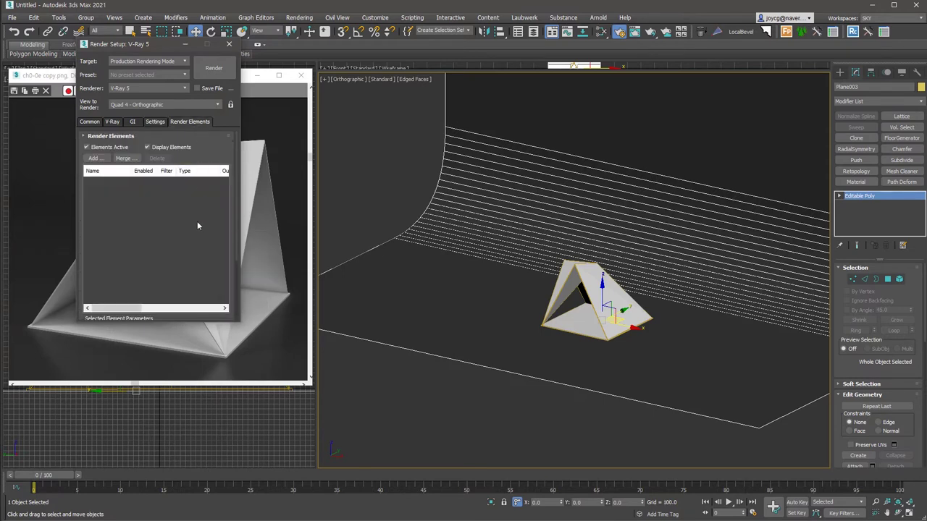
pyautogui.click(94, 158)
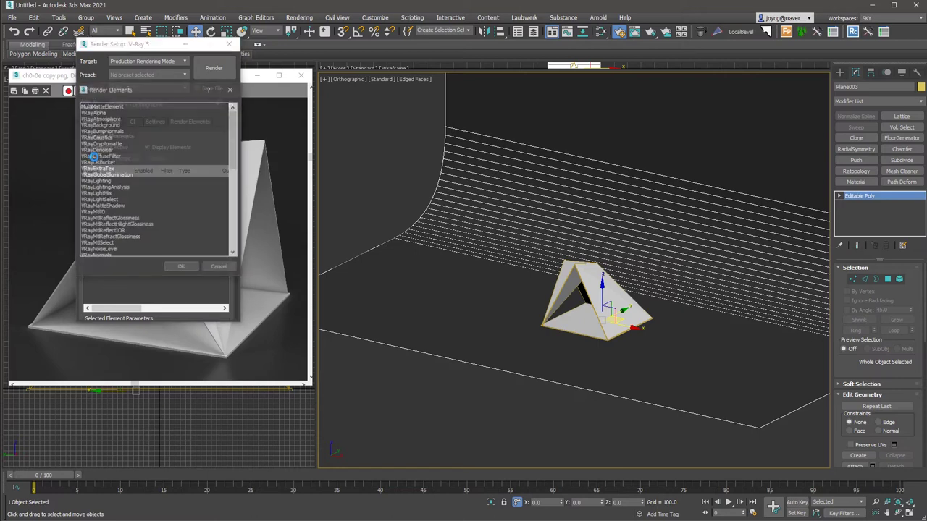
pyautogui.click(112, 150)
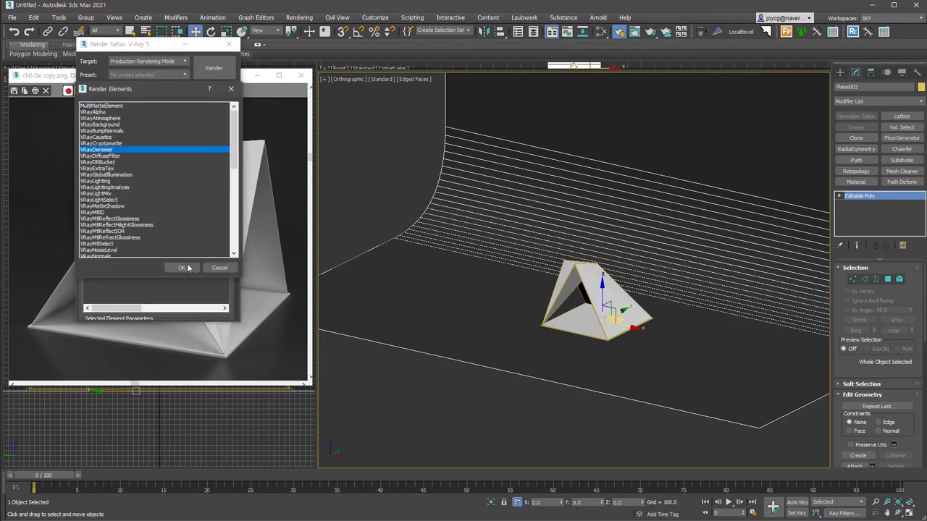
pyautogui.click(181, 268)
pyautogui.click(91, 123)
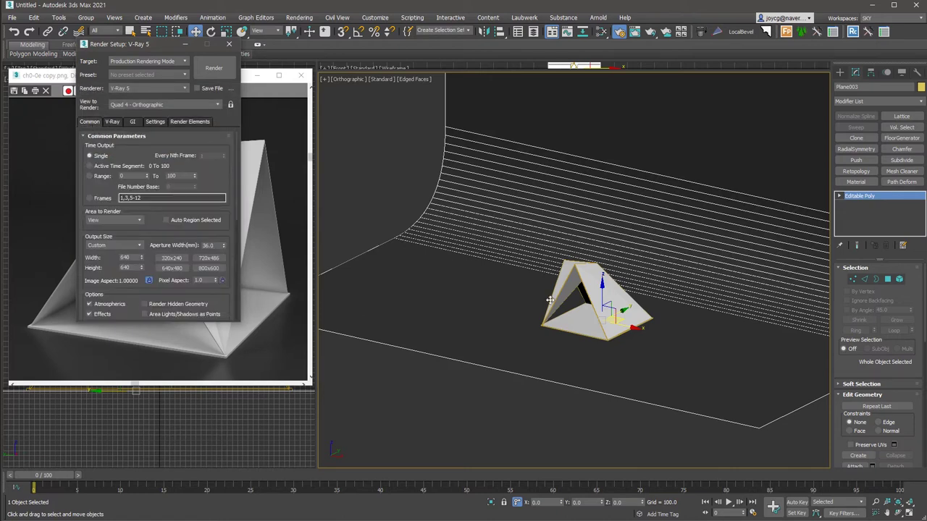
# Show the safe frame and rotate the tent about 47 degrees around Z to face the backdrop.
pyautogui.hotkey('shift', 'f')
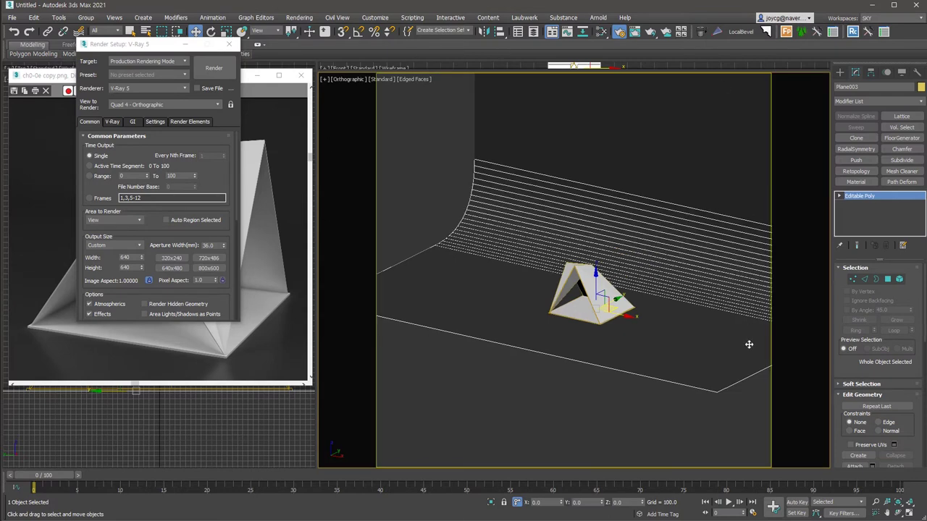
pyautogui.press('f')
pyautogui.keyDown('alt'); pyautogui.moveTo(656, 331); pyautogui.dragTo(693, 340, button='middle'); pyautogui.keyUp('alt')
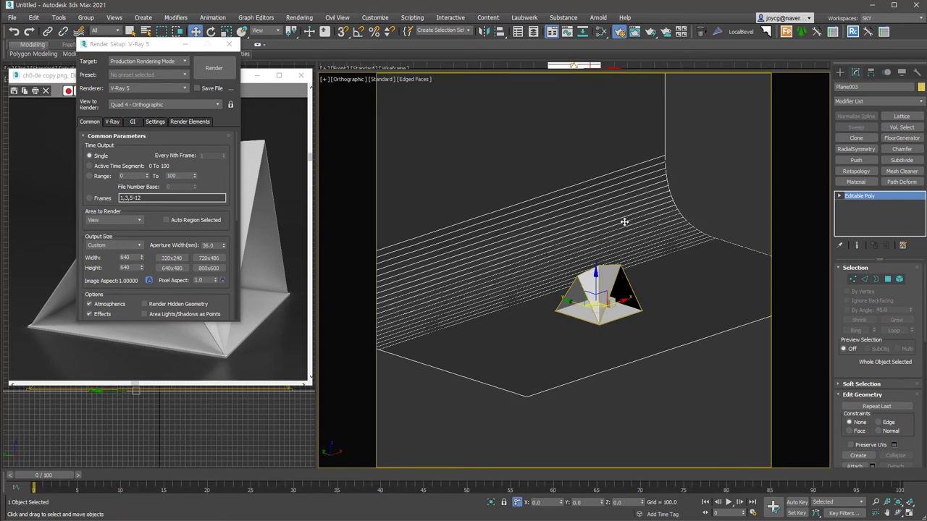
pyautogui.click(713, 193)
pyautogui.click(610, 261)
pyautogui.rightClick(607, 264)
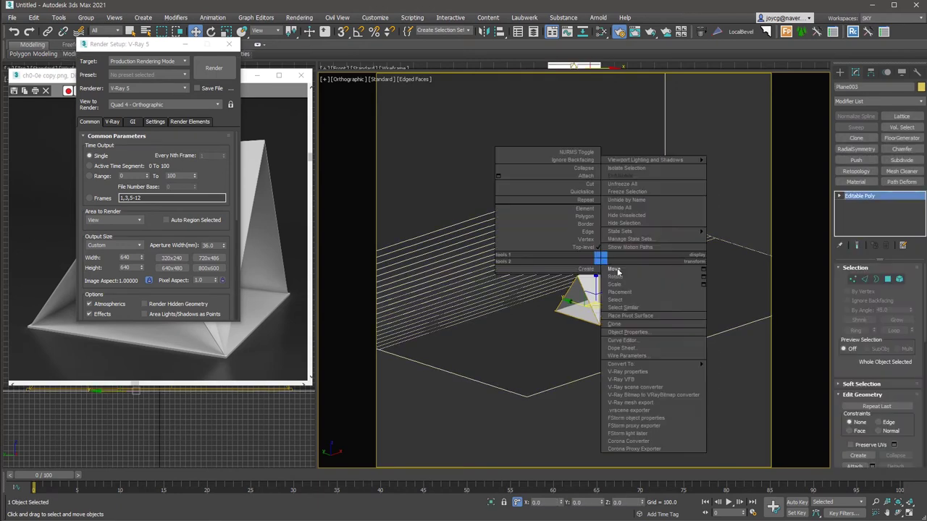
pyautogui.click(627, 283)
pyautogui.keyDown('alt'); pyautogui.moveTo(594, 308); pyautogui.dragTo(559, 329, button='middle'); pyautogui.keyUp('alt')
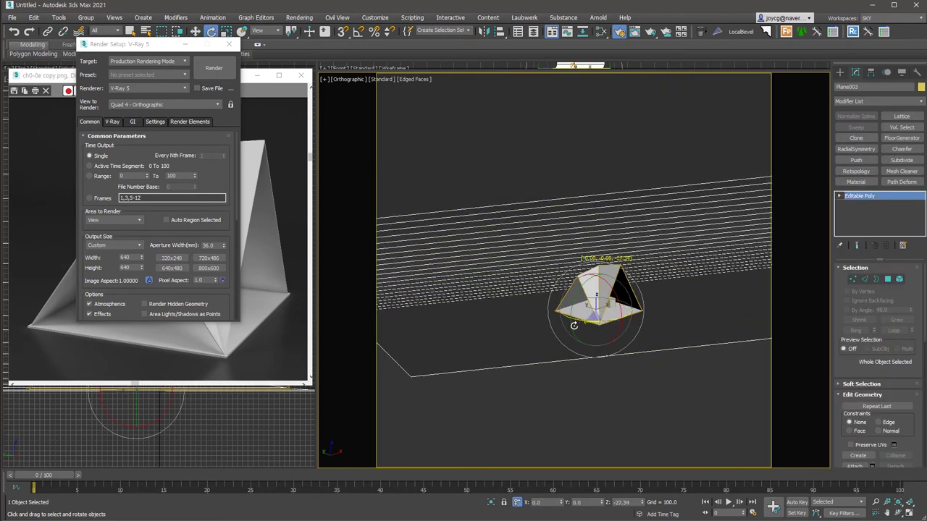
pyautogui.moveTo(559, 329); pyautogui.dragTo(561, 325)
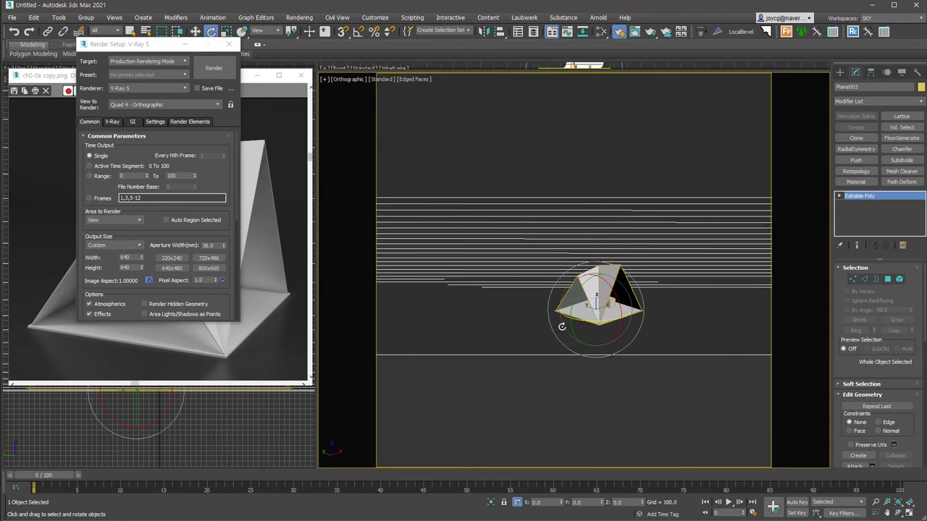
pyautogui.rightClick(602, 270)
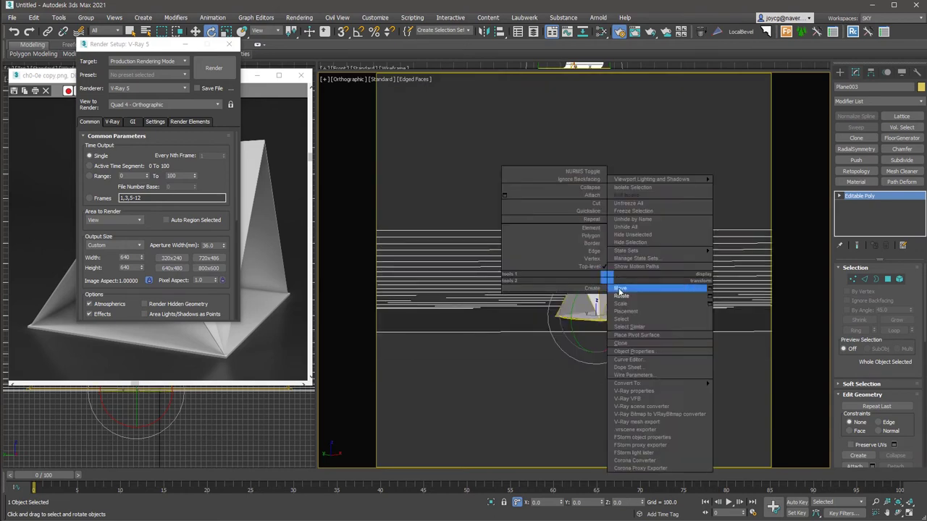
pyautogui.click(617, 290)
# Frame the tent group in perspective, then view it through PhysCamera001.
pyautogui.click(612, 276)
pyautogui.press('p')
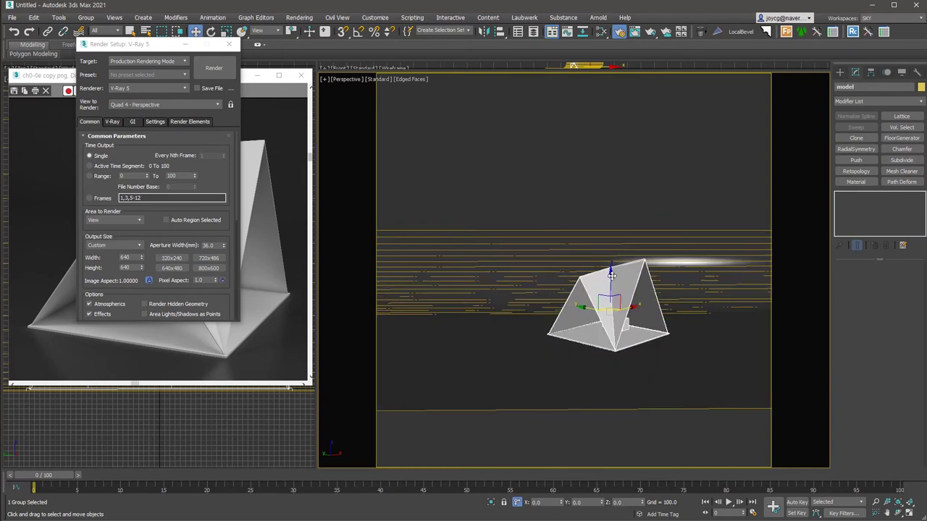
pyautogui.press('z')
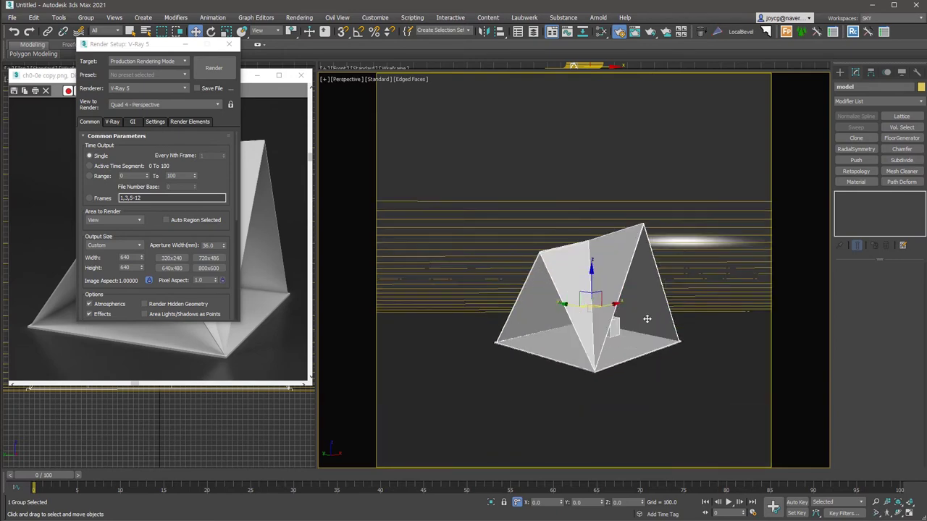
pyautogui.keyDown('alt'); pyautogui.moveTo(664, 317); pyautogui.dragTo(729, 426, button='middle'); pyautogui.keyUp('alt')
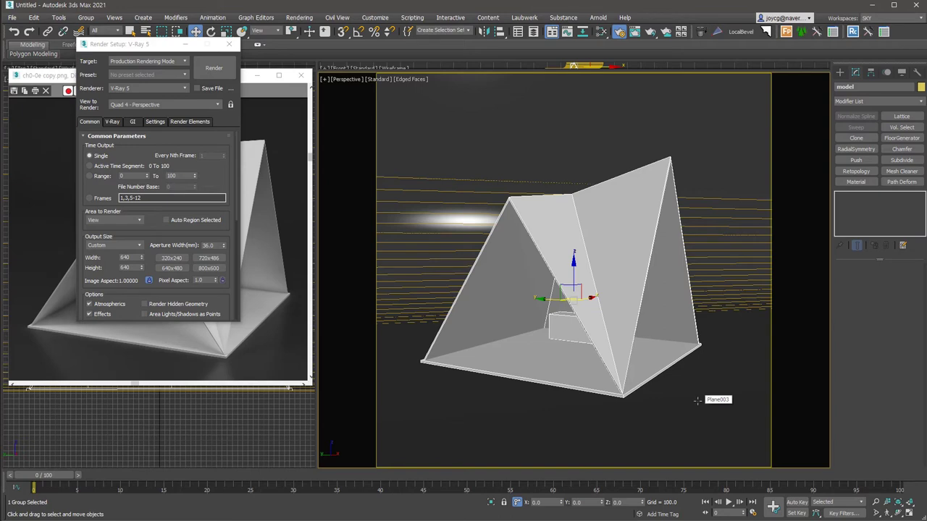
pyautogui.press('c')
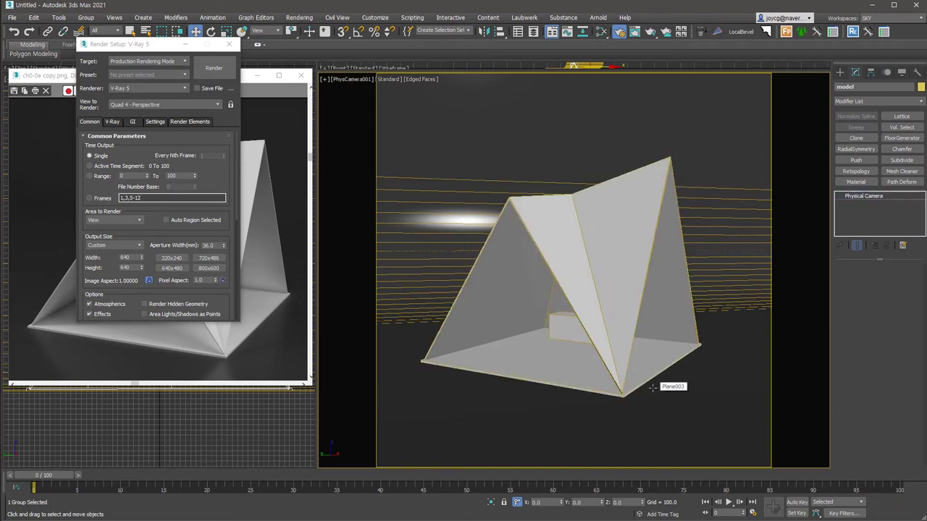
# Set the camera shutter to 1/seconds with a duration of 1000.
pyautogui.scroll(-3, 913, 324)
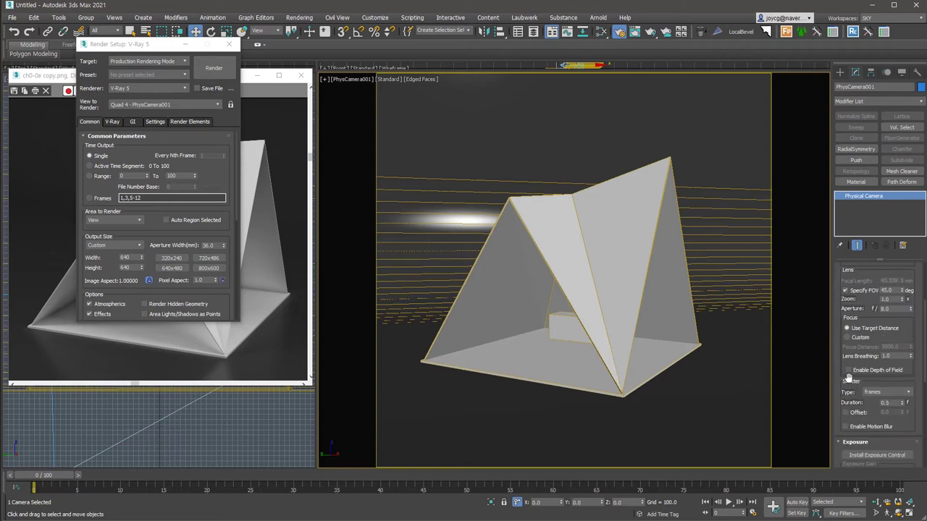
pyautogui.click(893, 392)
pyautogui.click(892, 404)
pyautogui.doubleClick(892, 404)
pyautogui.write('1000')
pyautogui.press('Return')
# Install exposure control with manual ISO gain and Custom white balance.
pyautogui.scroll(-3, 911, 293)
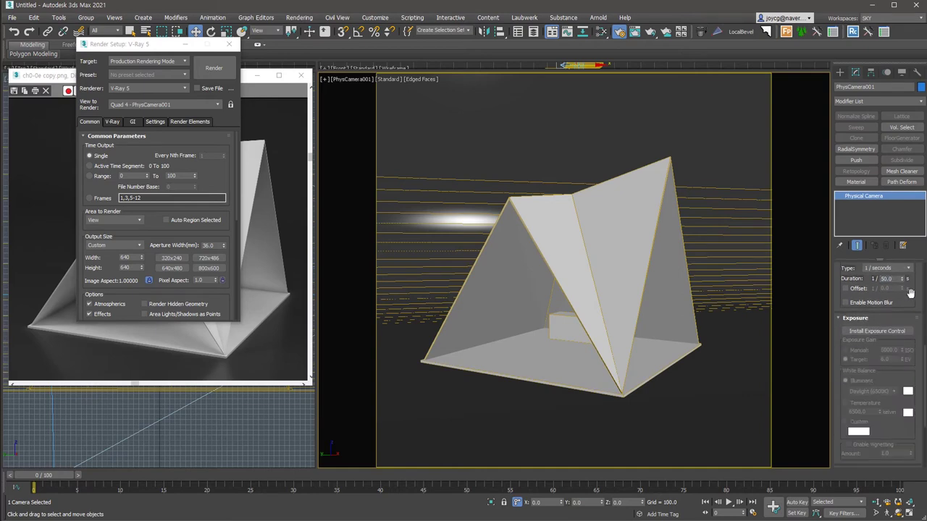
pyautogui.click(885, 333)
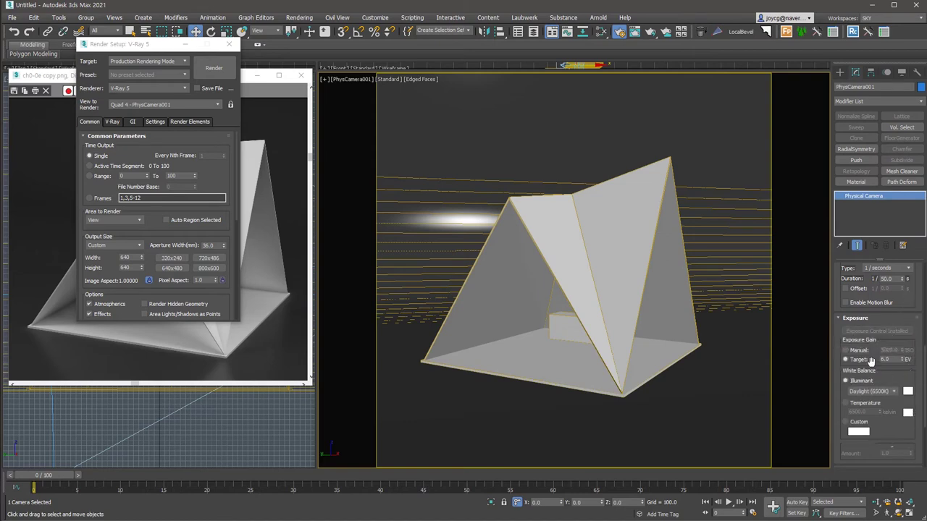
pyautogui.click(860, 350)
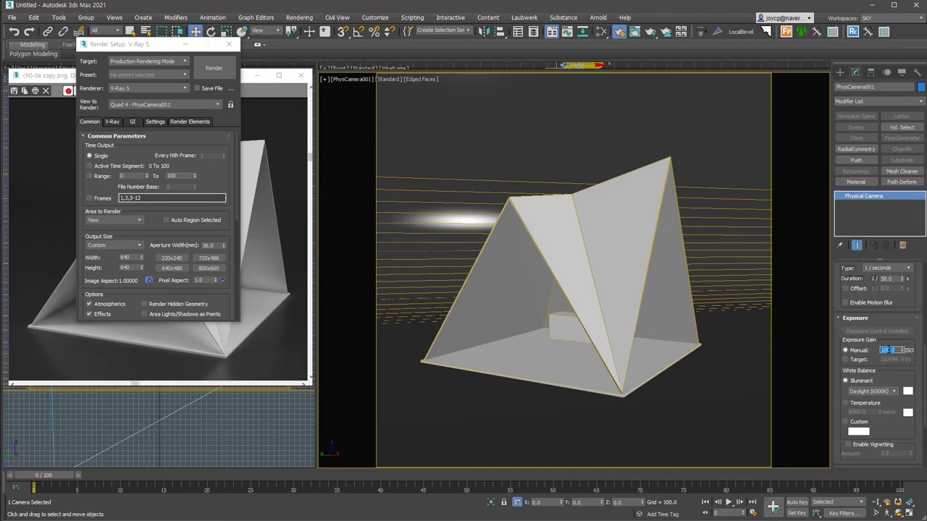
pyautogui.click(866, 423)
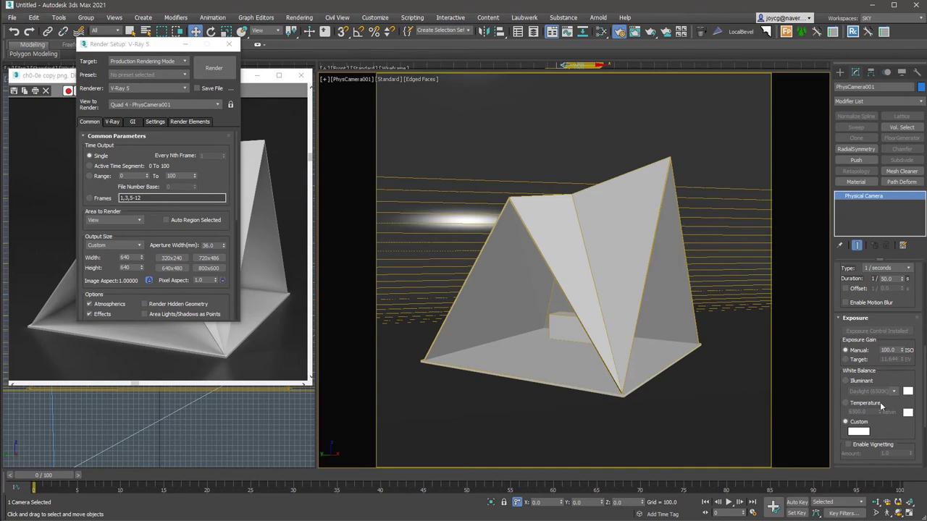
# Start creating a VRayLight from the V-Ray light category.
pyautogui.click(841, 73)
pyautogui.click(866, 99)
pyautogui.click(853, 148)
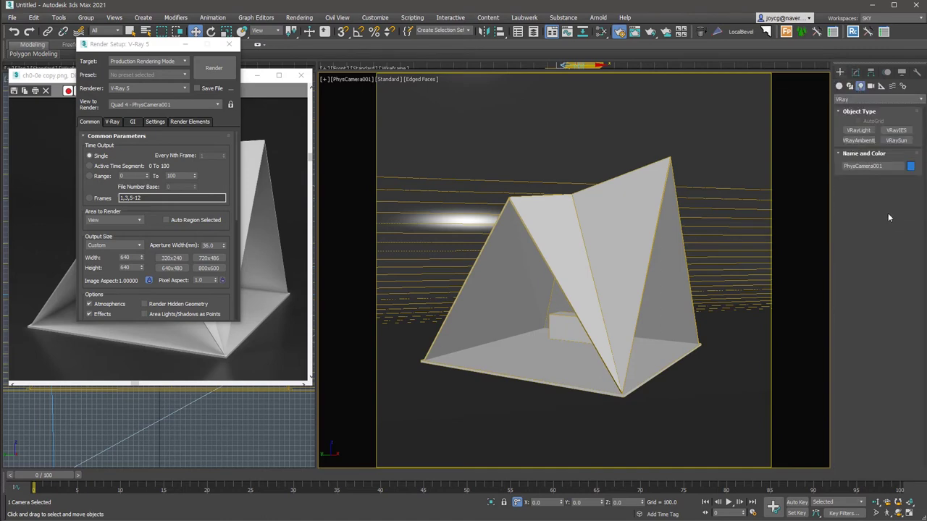
pyautogui.click(869, 134)
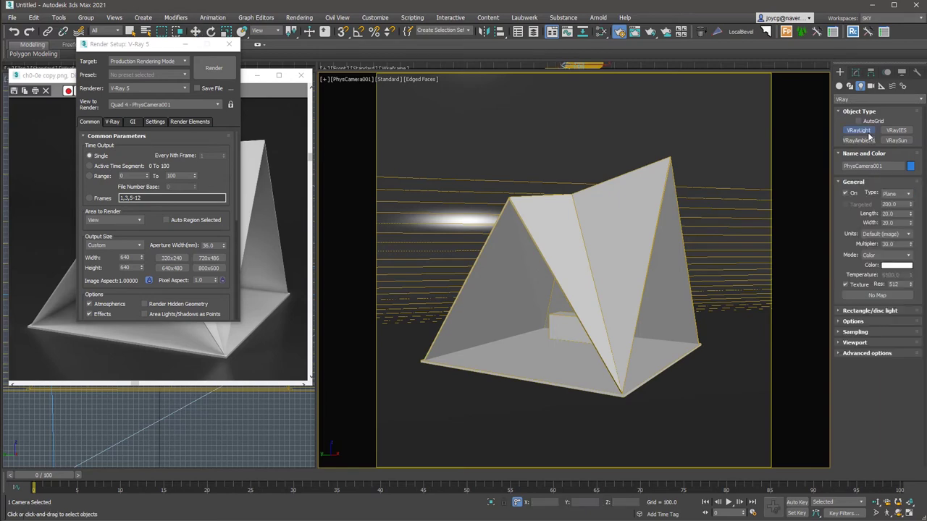
# Place a Dome-type VRayLight in the scene.
pyautogui.click(897, 193)
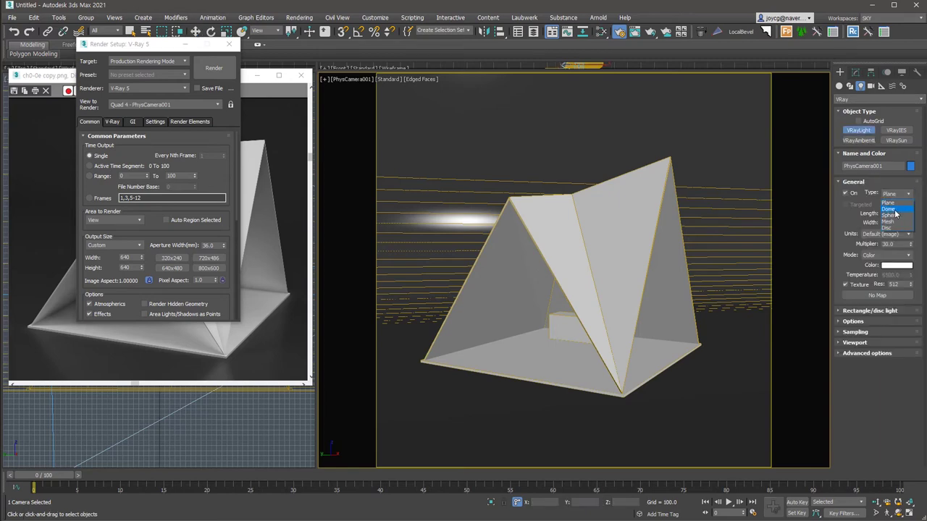
pyautogui.click(895, 214)
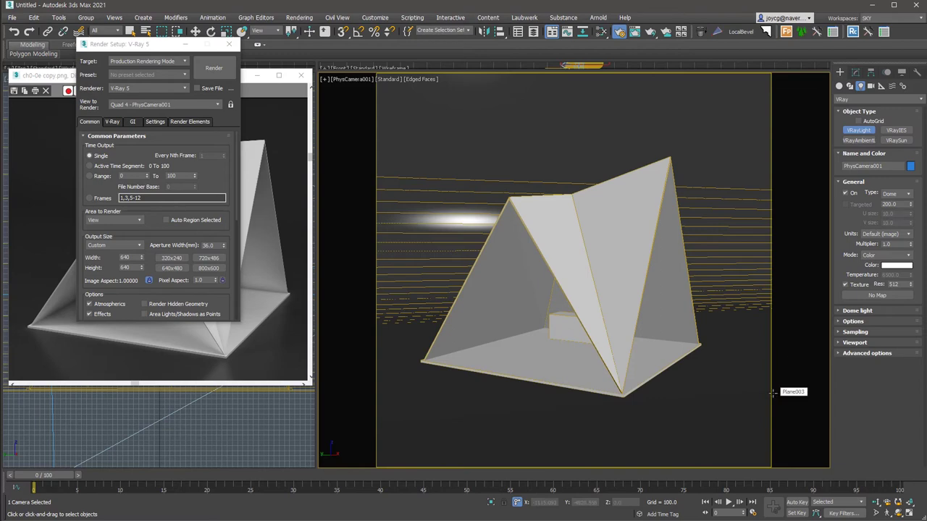
pyautogui.click(663, 394)
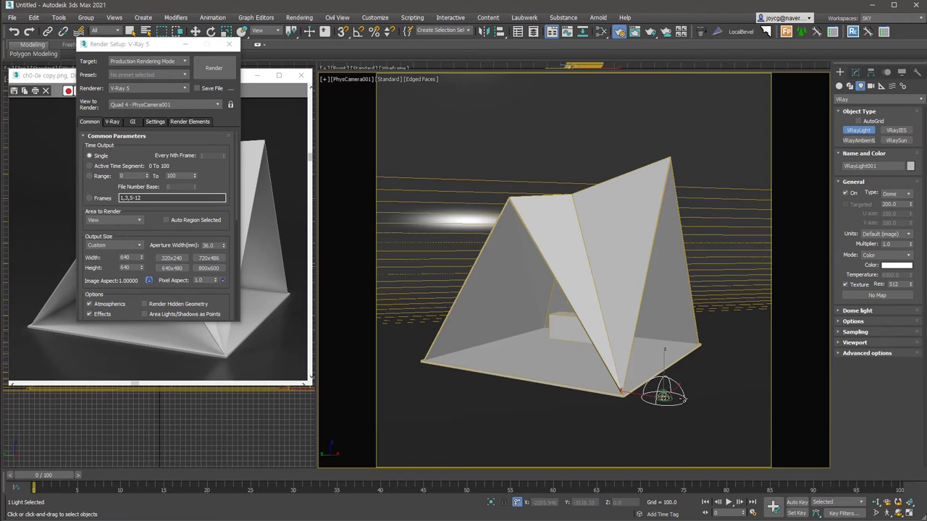
# Assign the HDRI-BG map to the dome light and set its multiplier to 5.
pyautogui.click(896, 297)
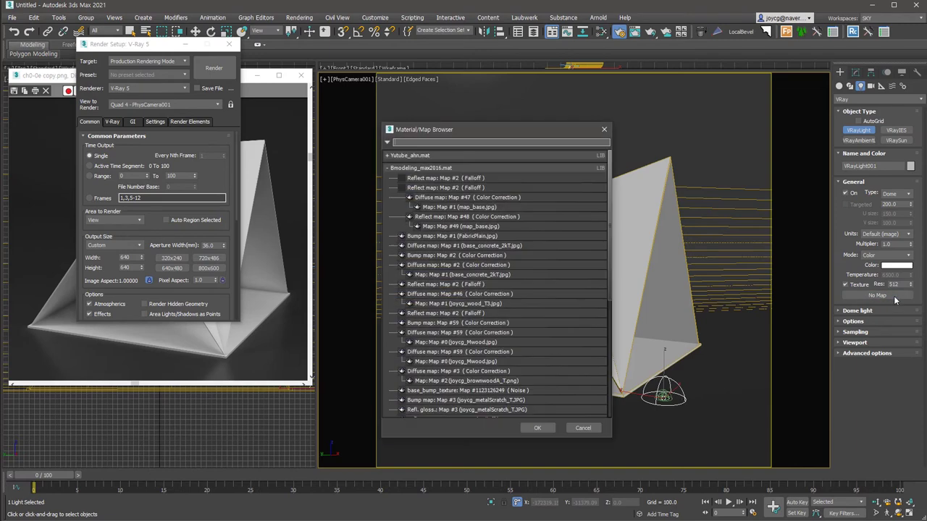
pyautogui.scroll(-3, 522, 339)
pyautogui.scroll(-3, 521, 339)
pyautogui.scroll(-3, 499, 358)
pyautogui.click(475, 376)
pyautogui.click(535, 427)
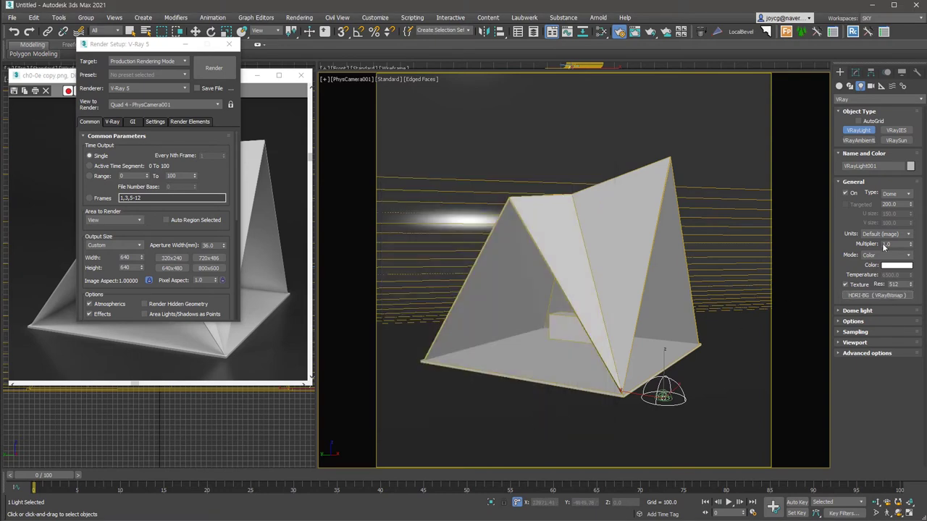
pyautogui.doubleClick(902, 245)
pyautogui.write('5')
pyautogui.press('Return')
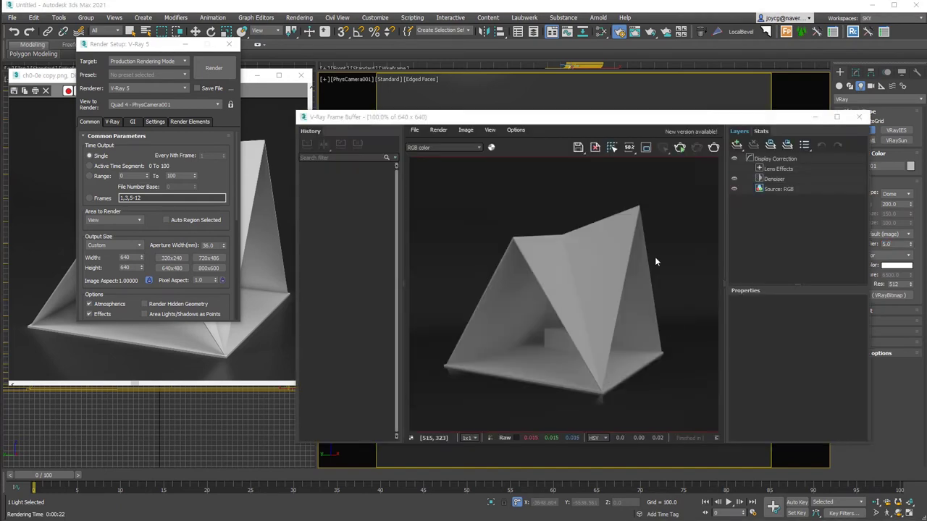
# Start interactive V-Ray rendering locked to the camera view.
pyautogui.click(688, 124)
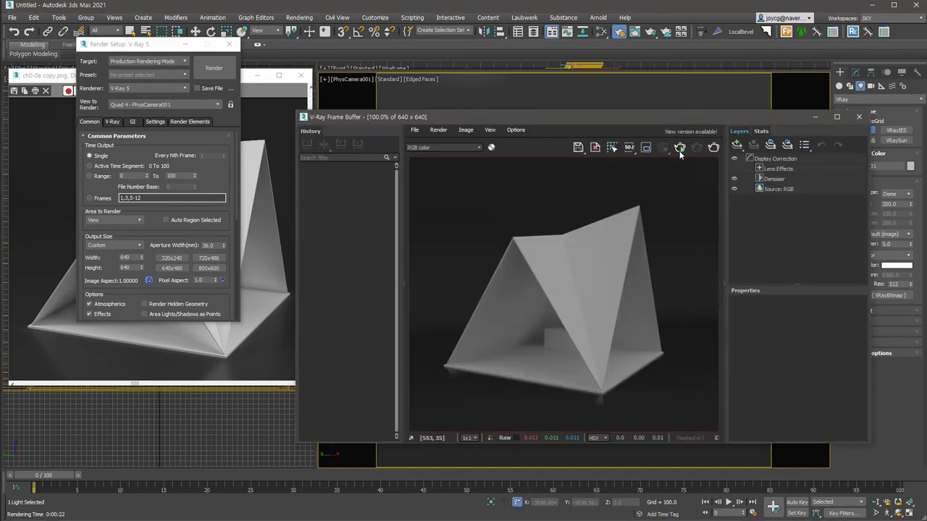
pyautogui.click(681, 148)
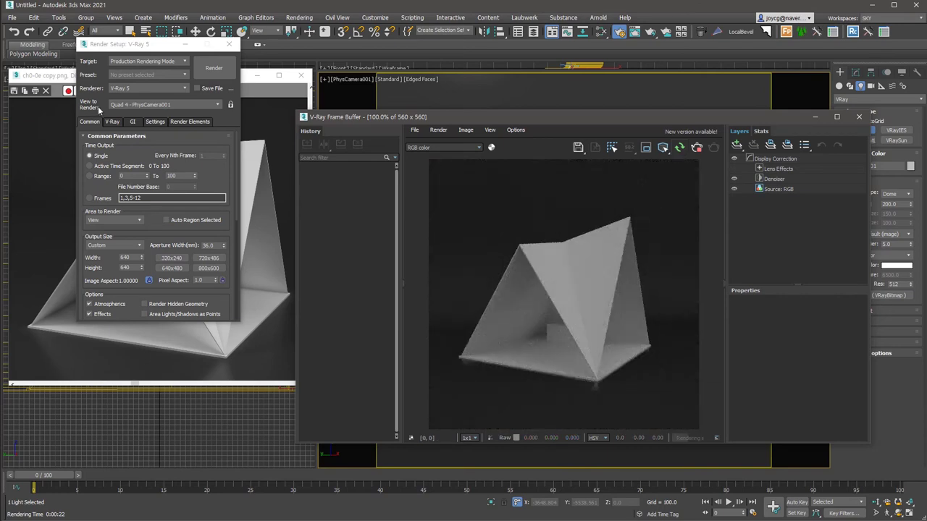
pyautogui.click(231, 106)
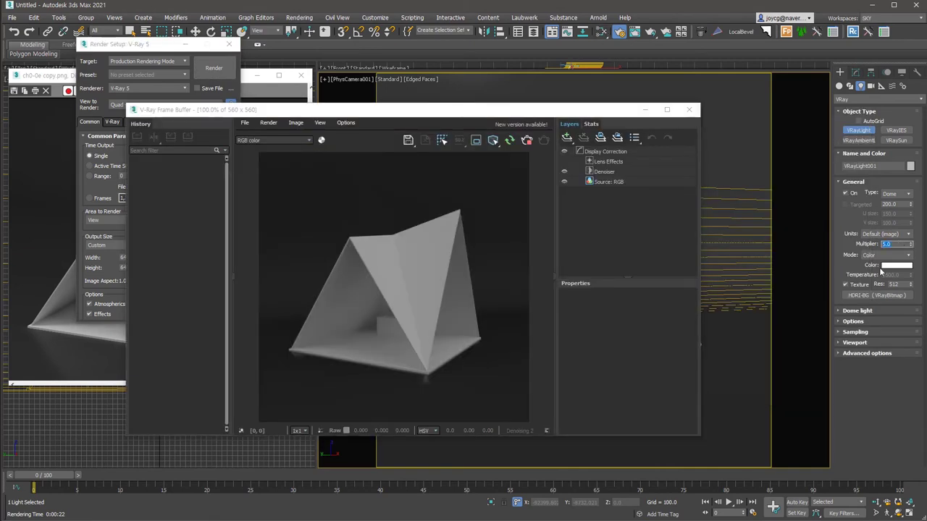
# Raise the dome light multiplier to 7 and move the render window aside.
pyautogui.write('7')
pyautogui.press('Return')
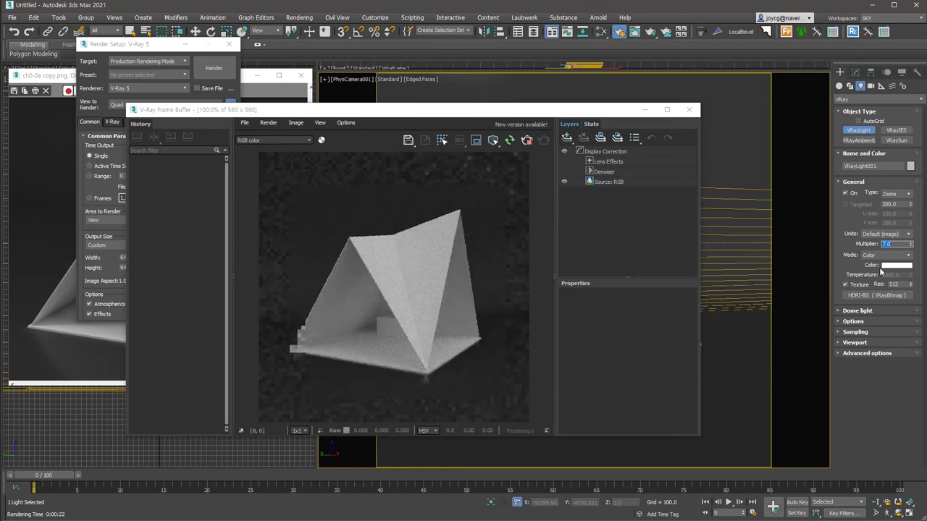
pyautogui.moveTo(591, 116); pyautogui.dragTo(557, 123)
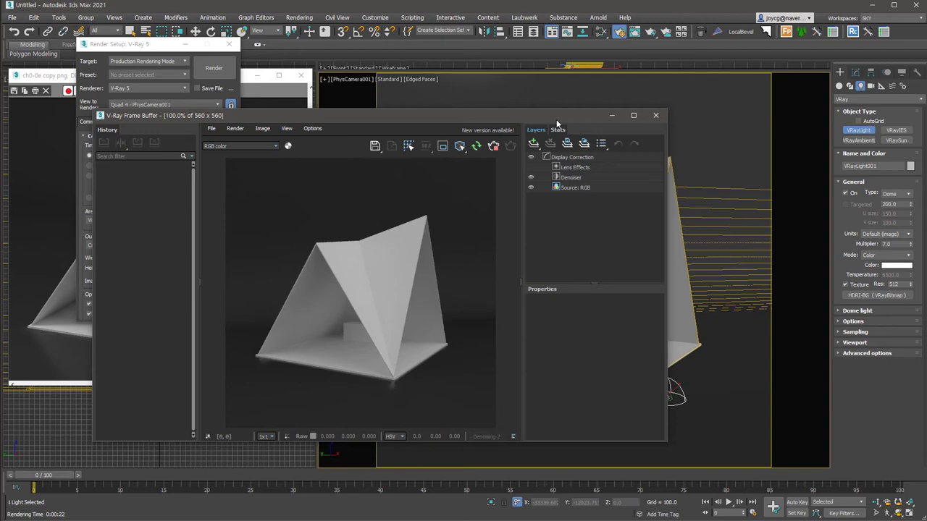
pyautogui.moveTo(557, 117); pyautogui.dragTo(476, 114)
pyautogui.press('t')
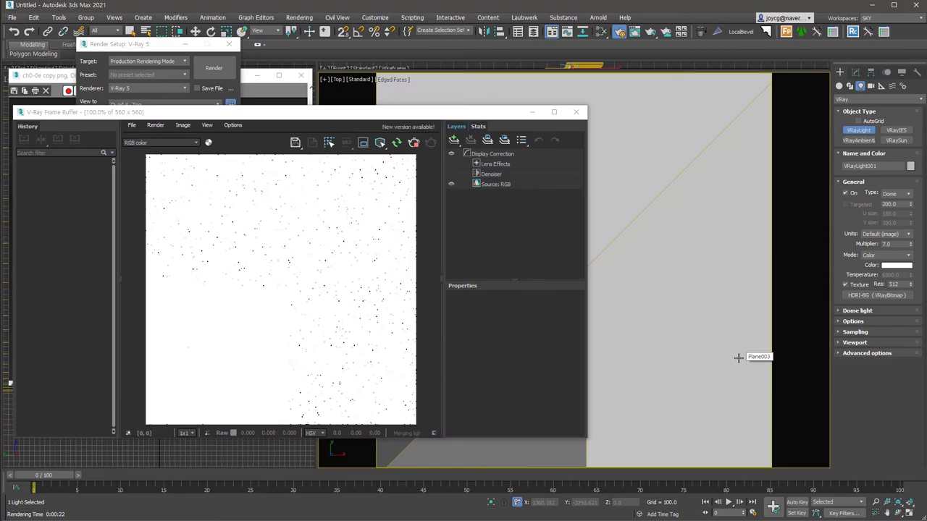
# Draw a new targeted V-Ray plane light, VRayLight002, beside the tent.
pyautogui.moveTo(726, 385)
pyautogui.keyDown('alt'); pyautogui.mouseDown(button='middle')
pyautogui.moveTo(738, 384)
pyautogui.moveTo(714, 353)
pyautogui.mouseUp(button='middle'); pyautogui.keyUp('alt')
pyautogui.click(652, 341)
pyautogui.click(858, 129)
pyautogui.moveTo(714, 353); pyautogui.dragTo(744, 403)
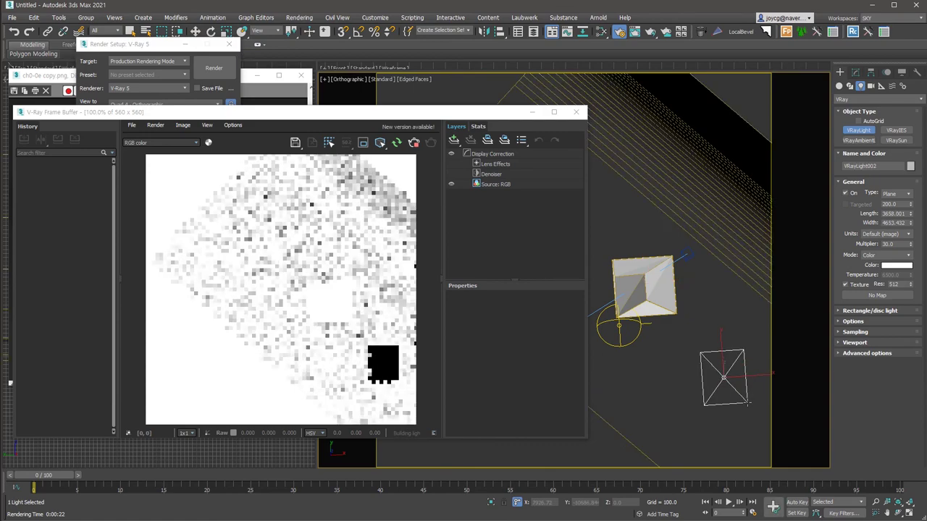
pyautogui.click(855, 72)
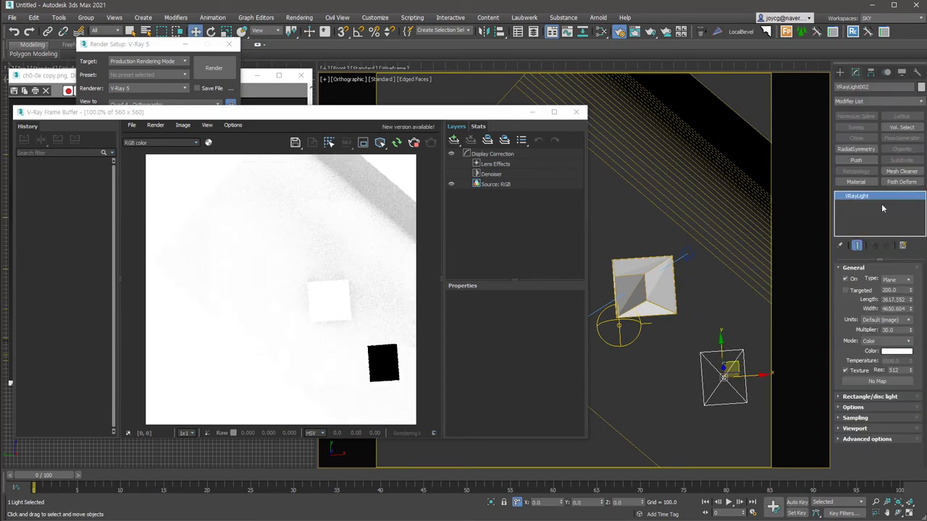
pyautogui.click(845, 290)
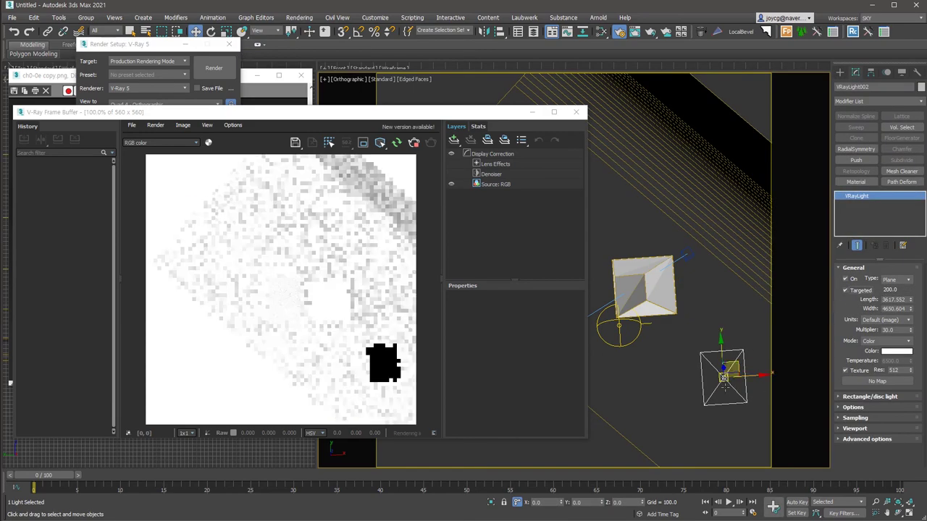
# Raise the plane light and align its target to Plane003 in X and Z.
pyautogui.moveTo(730, 360); pyautogui.dragTo(741, 271)
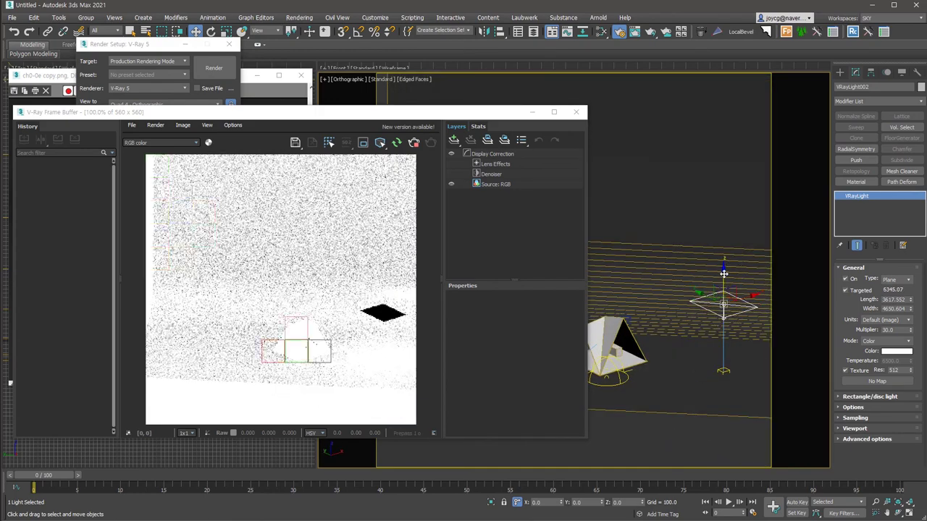
pyautogui.rightClick(723, 273)
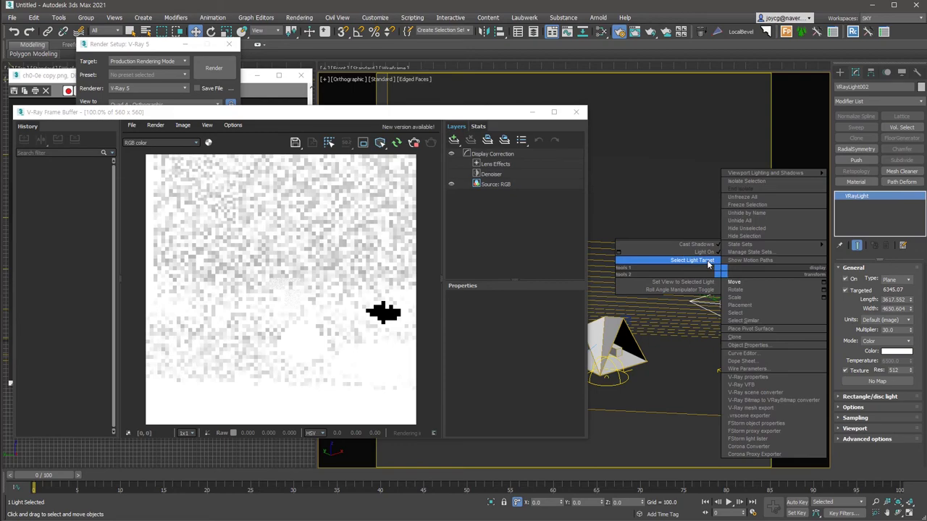
pyautogui.click(693, 260)
pyautogui.hotkey('alt', 'a')
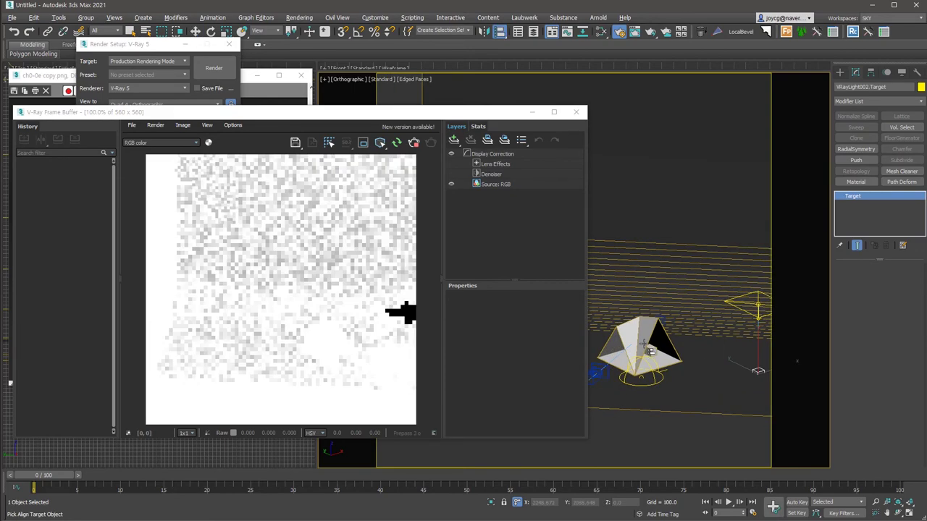
pyautogui.click(644, 339)
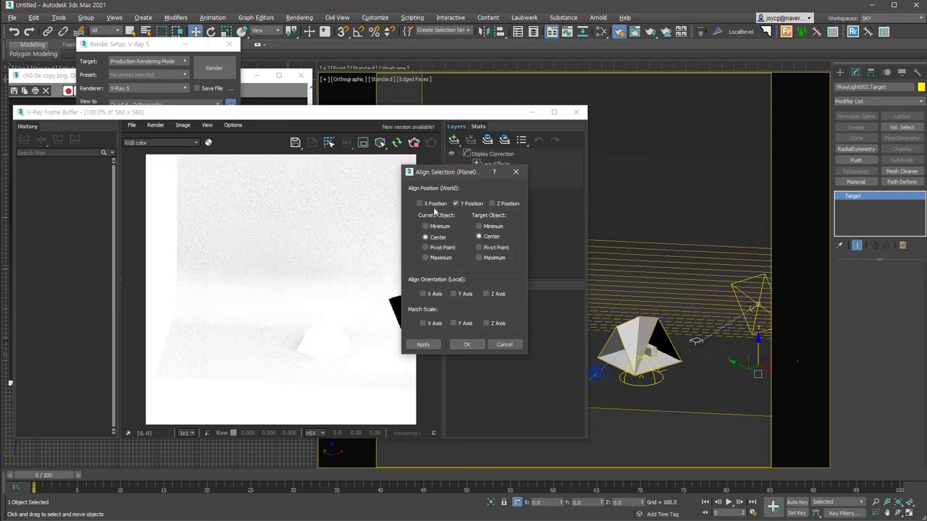
pyautogui.click(505, 205)
pyautogui.click(431, 205)
pyautogui.click(466, 346)
# Orbit around the tent to check the new plane light in the interactive render.
pyautogui.moveTo(652, 348)
pyautogui.keyDown('alt'); pyautogui.mouseDown(button='middle')
pyautogui.moveTo(704, 373)
pyautogui.moveTo(728, 367)
pyautogui.moveTo(713, 362)
pyautogui.mouseUp(button='middle'); pyautogui.keyUp('alt')
pyautogui.click(703, 373)
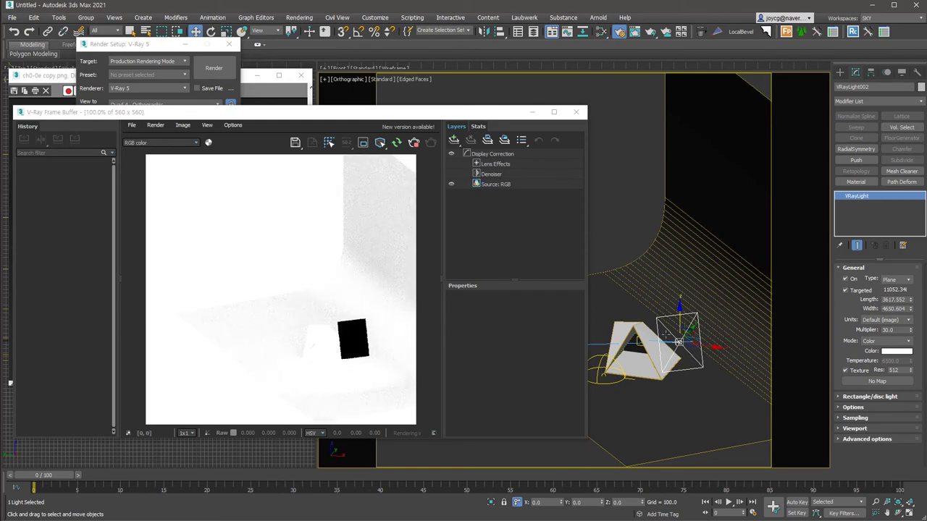
pyautogui.keyDown('alt'); pyautogui.moveTo(679, 307); pyautogui.dragTo(681, 349, button='middle'); pyautogui.keyUp('alt')
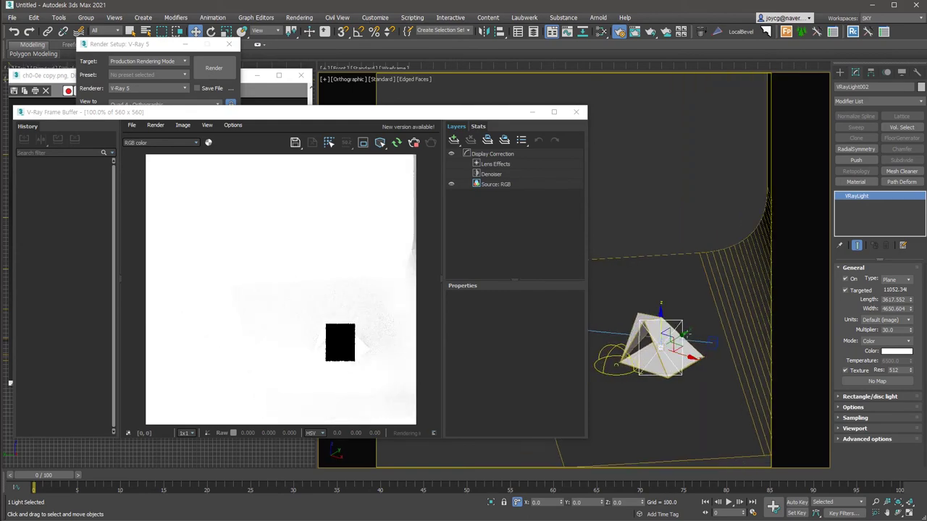
pyautogui.moveTo(659, 353)
pyautogui.keyDown('alt'); pyautogui.mouseDown(button='middle')
pyautogui.moveTo(724, 400)
pyautogui.moveTo(717, 395)
pyautogui.mouseUp(button='middle'); pyautogui.keyUp('alt')
# Move VRayLight002 left beside the tent using Screen coordinates.
pyautogui.click(269, 32)
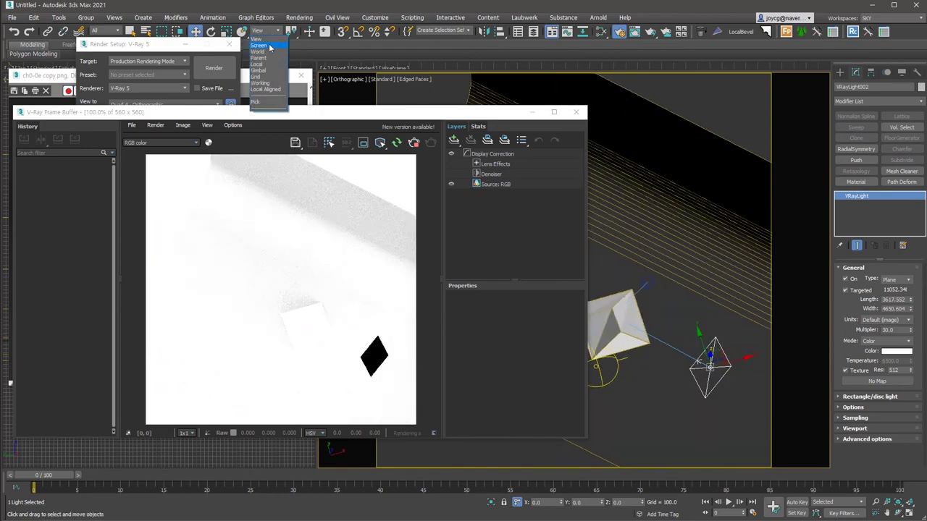
pyautogui.click(269, 47)
pyautogui.keyDown('alt'); pyautogui.moveTo(746, 408); pyautogui.dragTo(700, 380, button='middle'); pyautogui.keyUp('alt')
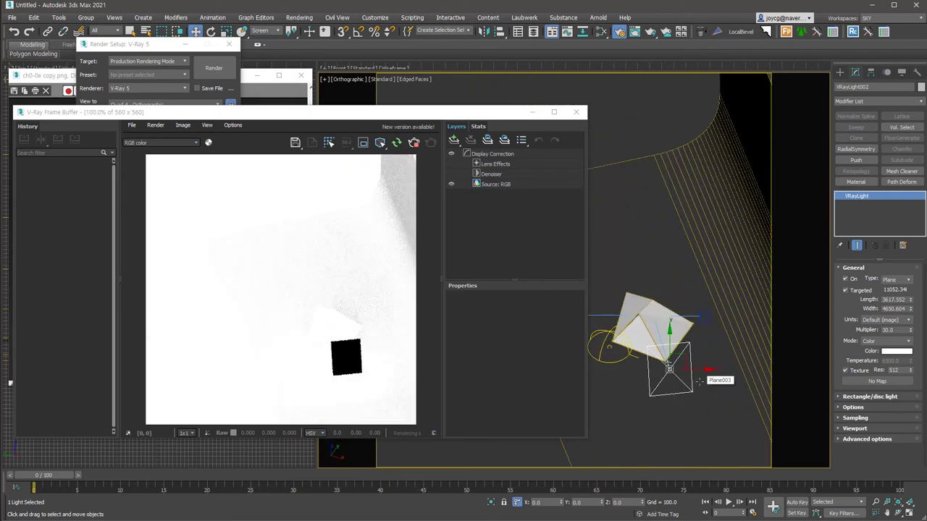
pyautogui.moveTo(685, 360); pyautogui.dragTo(619, 362)
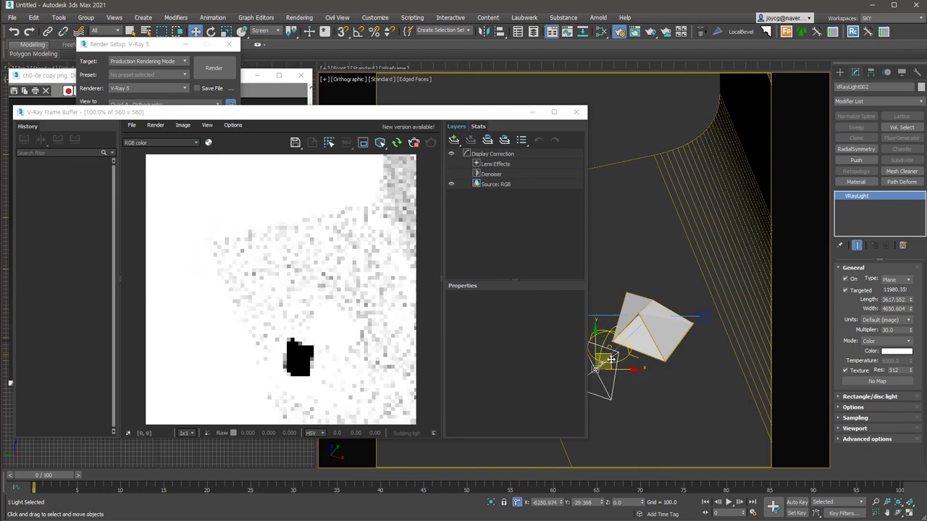
pyautogui.keyDown('alt'); pyautogui.moveTo(620, 363); pyautogui.dragTo(692, 353, button='middle'); pyautogui.keyUp('alt')
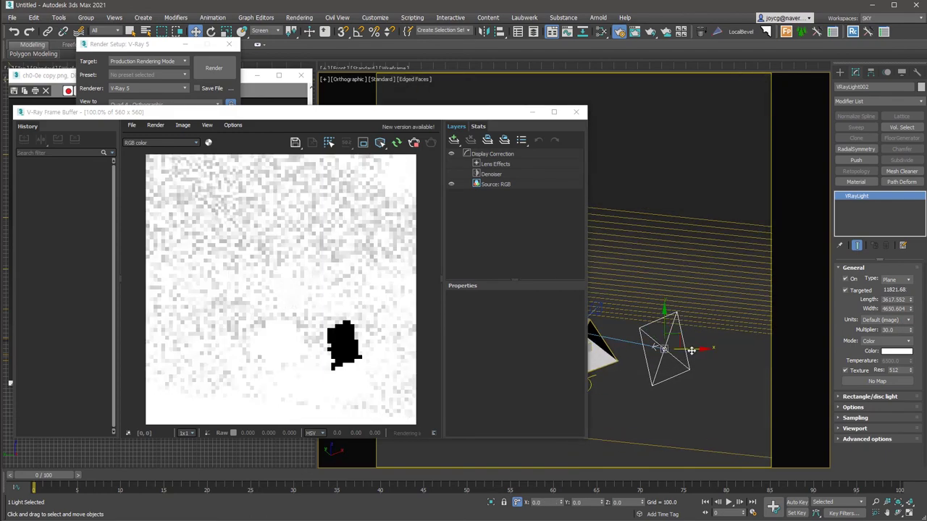
# In the camera view, set VRayLight002 to multiplier 60 and length 5281.626.
pyautogui.write('c60')
pyautogui.press('Return')
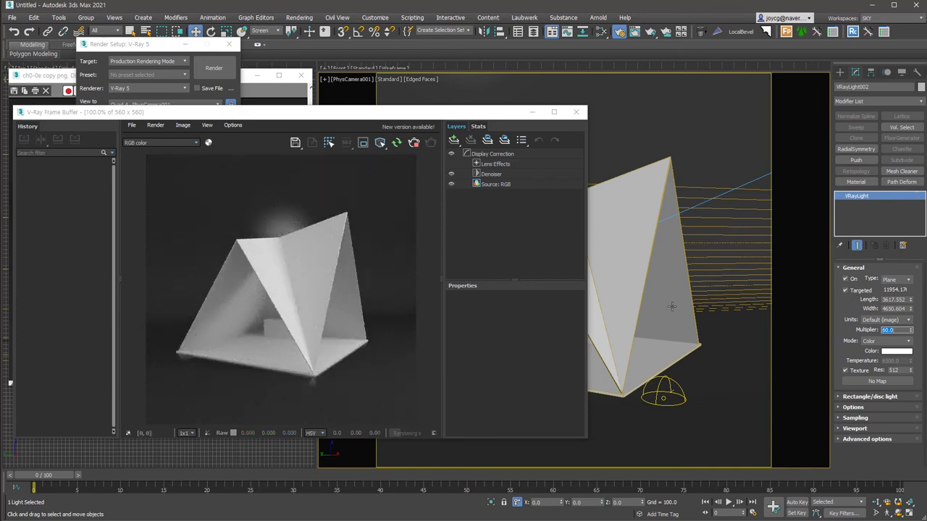
pyautogui.moveTo(911, 303); pyautogui.dragTo(694, 396)
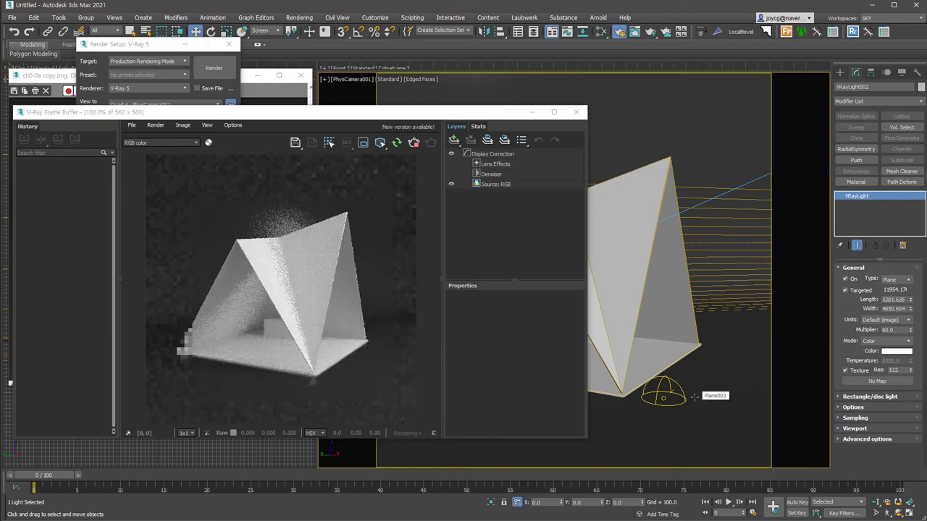
pyautogui.click(869, 407)
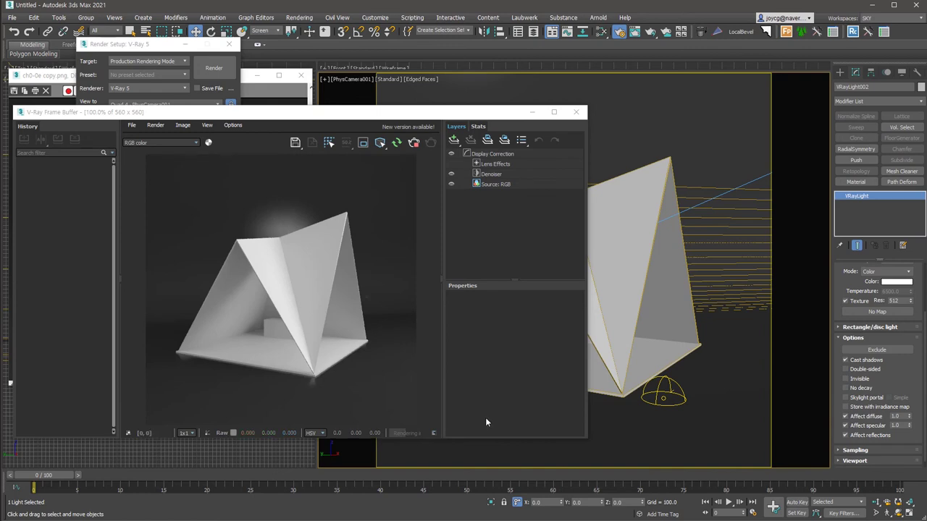
# Make VRayLight002 invisible and stop it affecting reflections.
pyautogui.click(862, 379)
pyautogui.click(878, 435)
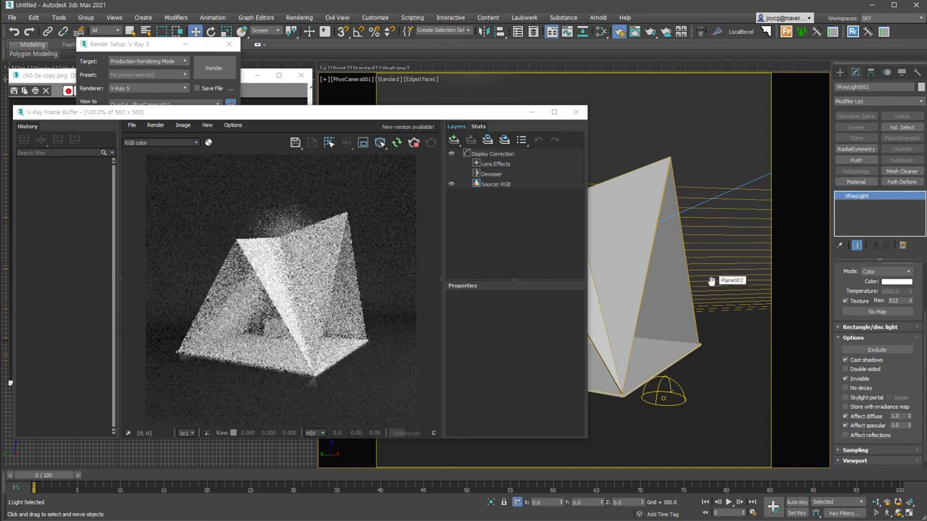
pyautogui.press('t')
pyautogui.scroll(-2, 727, 319)
pyautogui.scroll(-2, 728, 319)
# Clone the plane light into VRayLight003 on the tent's other side at multiplier 40.
pyautogui.keyDown('shift'); pyautogui.moveTo(728, 319); pyautogui.dragTo(607, 173); pyautogui.keyUp('shift')
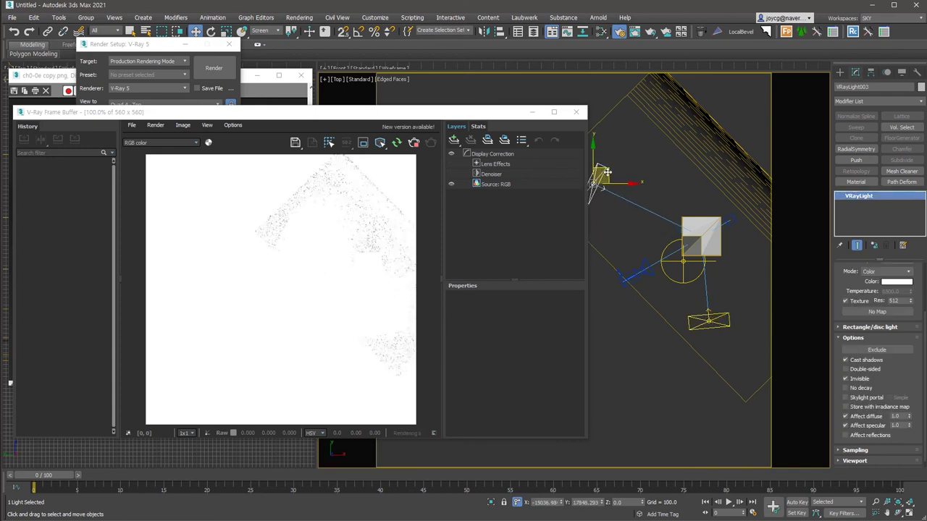
pyautogui.click(467, 307)
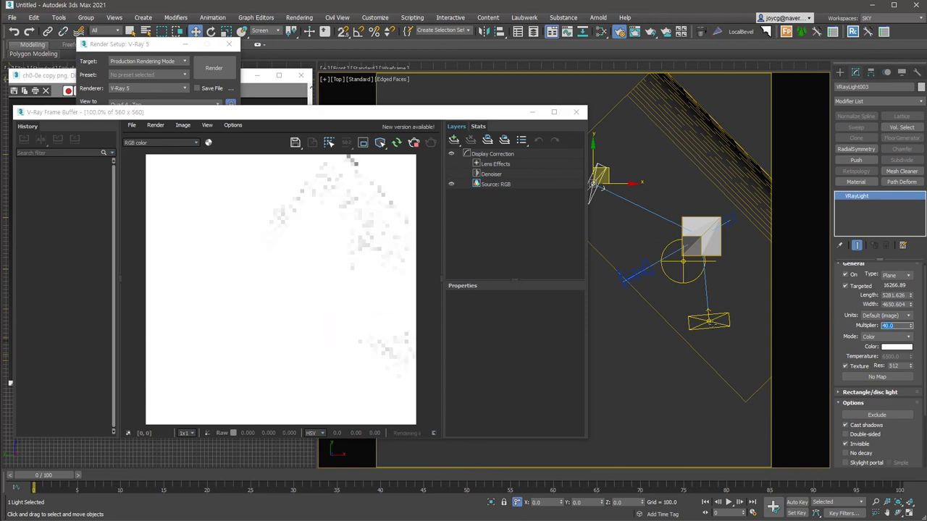
pyautogui.press('c')
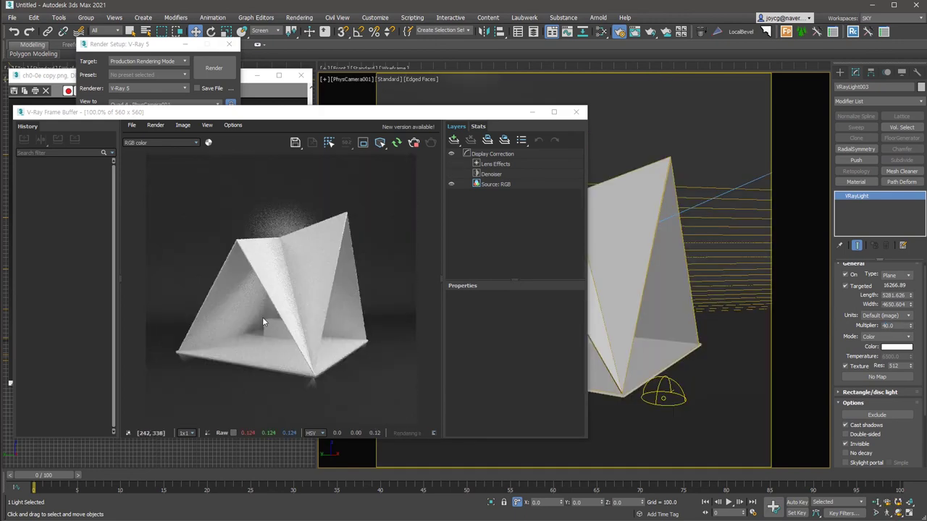
pyautogui.click(896, 346)
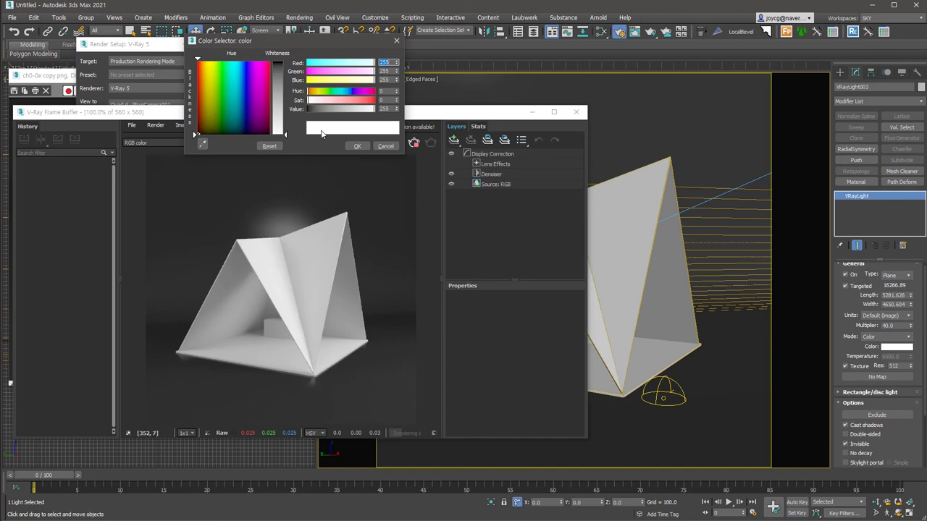
# Tint VRayLight003 a pale desaturated blue.
pyautogui.moveTo(253, 132); pyautogui.dragTo(244, 117)
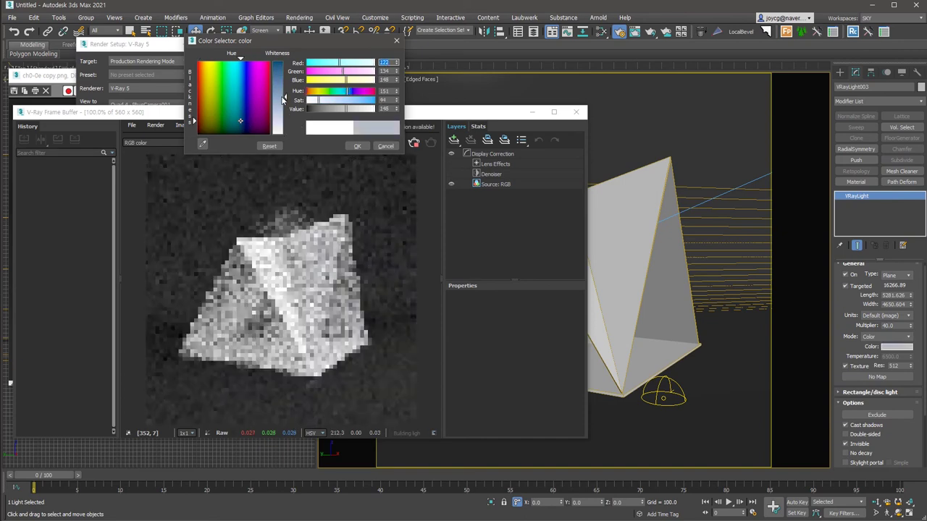
pyautogui.click(357, 145)
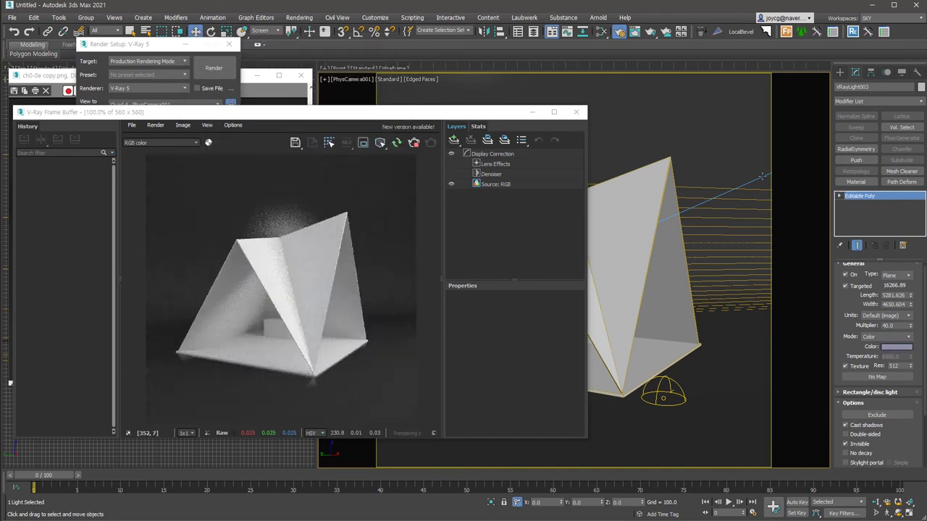
pyautogui.click(762, 176)
pyautogui.hotkey('alt', 'w')
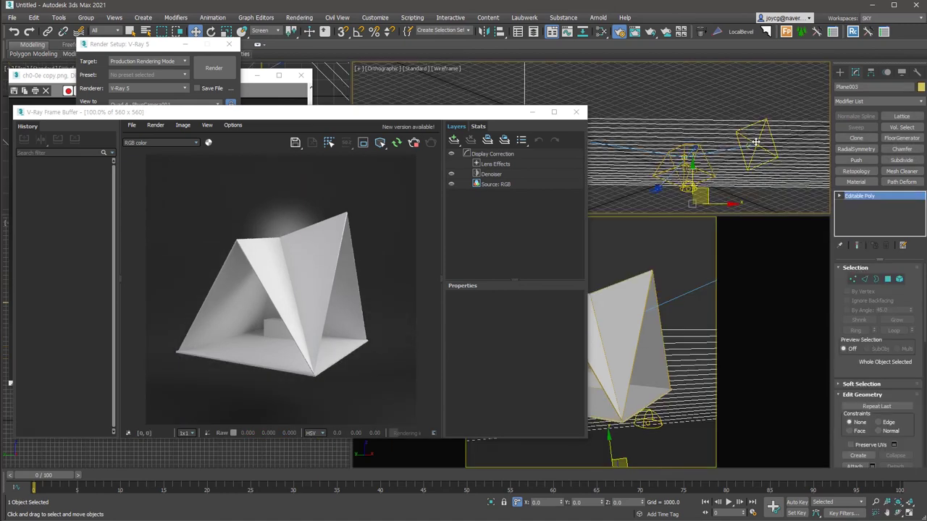
# Tint VRayLight002 pale orange and move it further from its target.
pyautogui.click(755, 142)
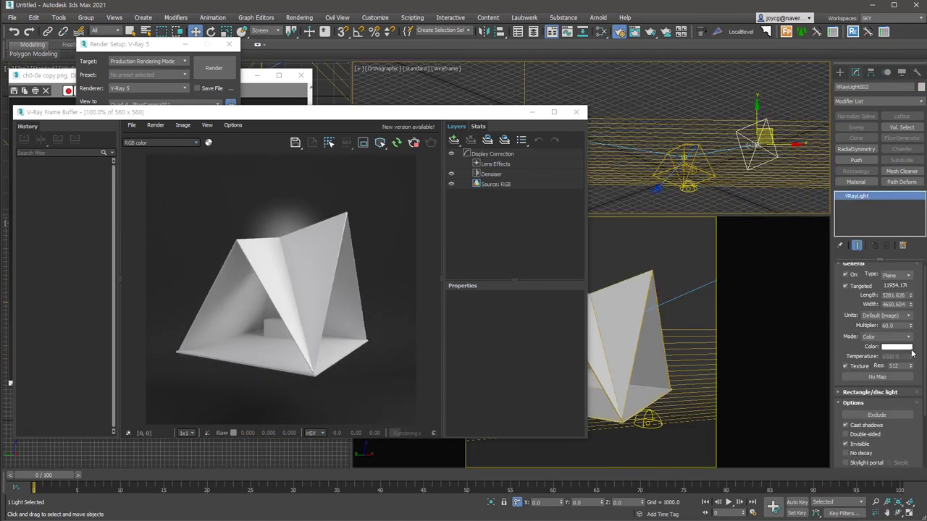
pyautogui.click(896, 347)
pyautogui.click(204, 127)
pyautogui.click(357, 145)
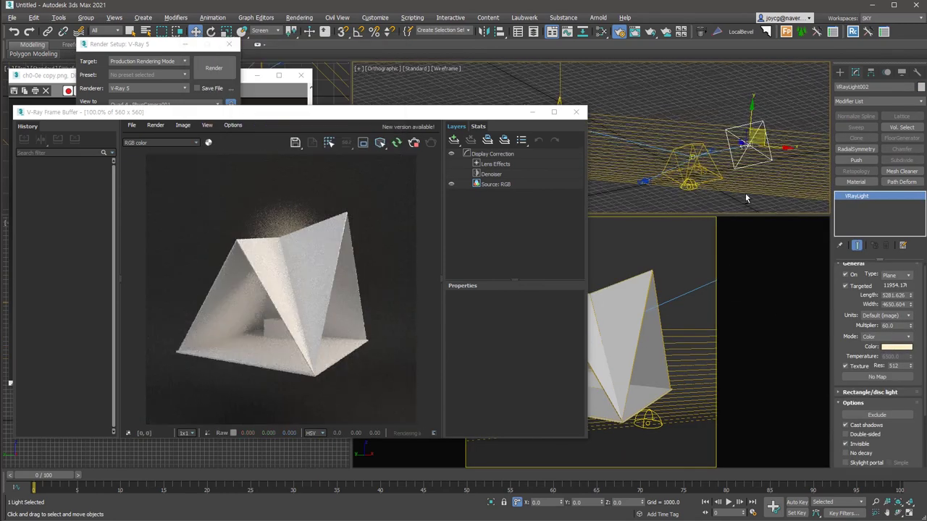
pyautogui.moveTo(726, 293); pyautogui.dragTo(634, 363)
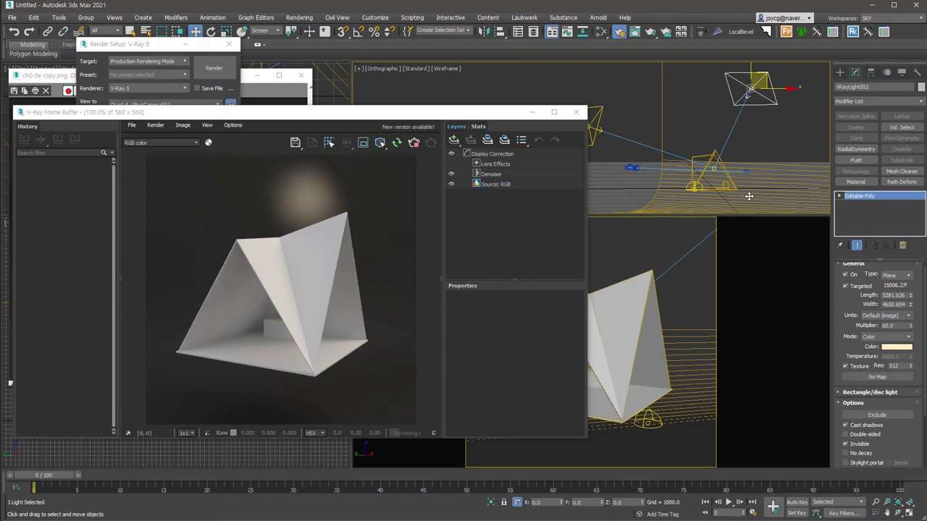
# Move Plane003 down-right in View coordinates and lower VRayLight002 in the top view.
pyautogui.click(760, 194)
pyautogui.click(261, 30)
pyautogui.click(260, 39)
pyautogui.moveTo(688, 74); pyautogui.dragTo(707, 135)
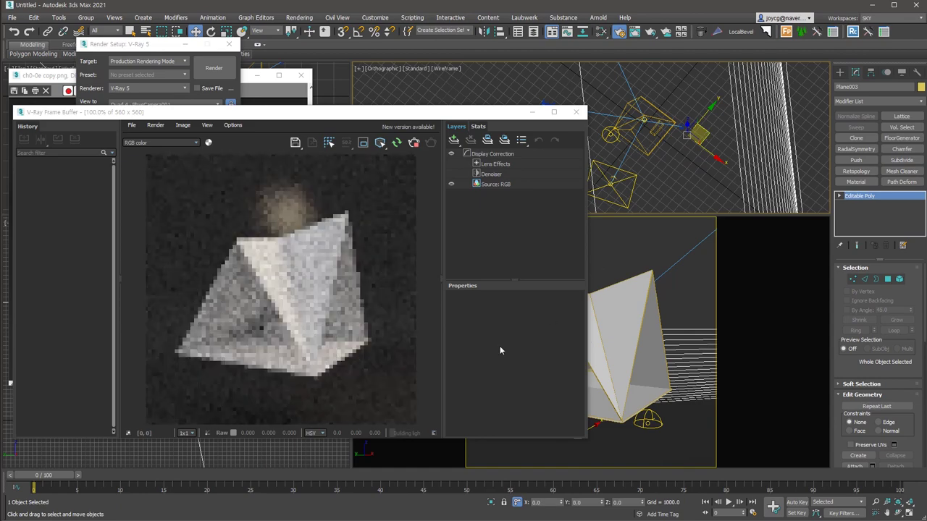
pyautogui.keyDown('alt'); pyautogui.moveTo(724, 167); pyautogui.dragTo(717, 109, button='middle'); pyautogui.keyUp('alt')
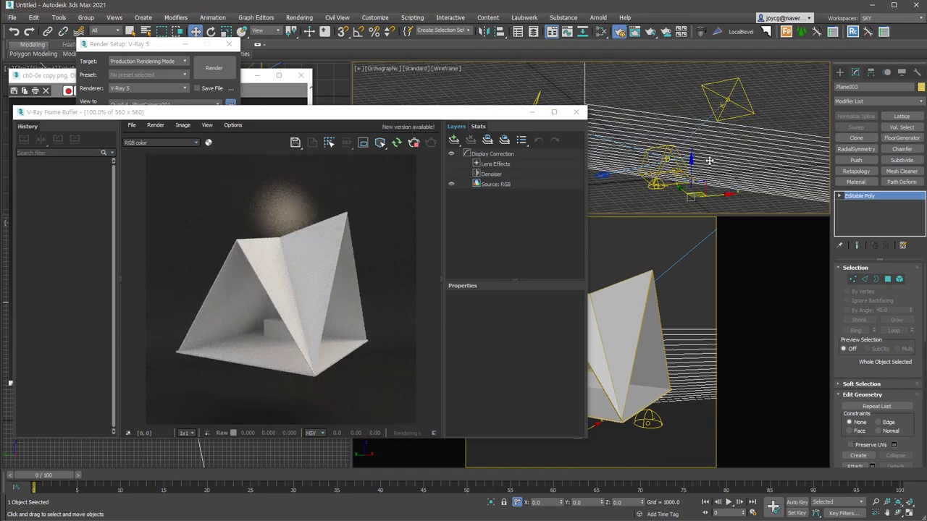
pyautogui.click(717, 103)
pyautogui.moveTo(717, 104); pyautogui.dragTo(716, 158)
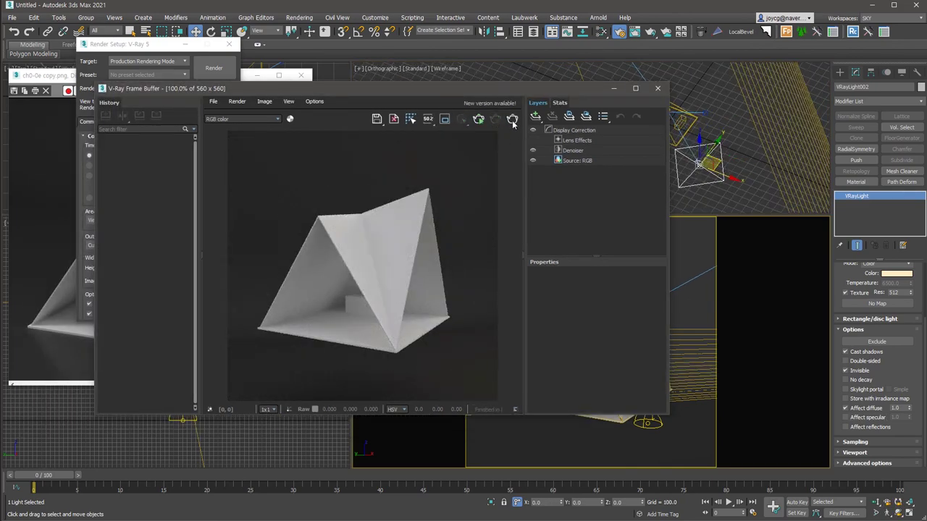
# Render the tent, dolly the camera closer, and render the 640 x 640 view again.
pyautogui.click(512, 120)
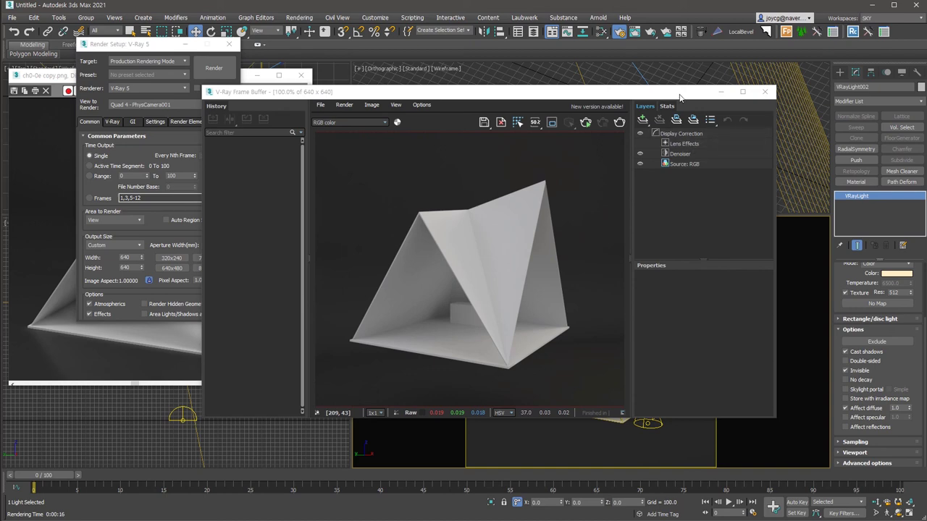
pyautogui.moveTo(681, 96); pyautogui.dragTo(530, 59)
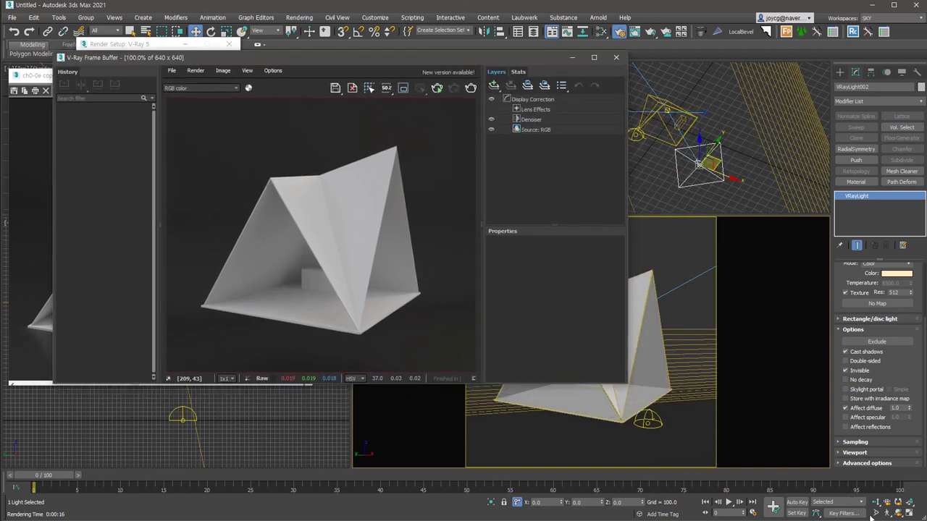
pyautogui.scroll(3, 696, 402)
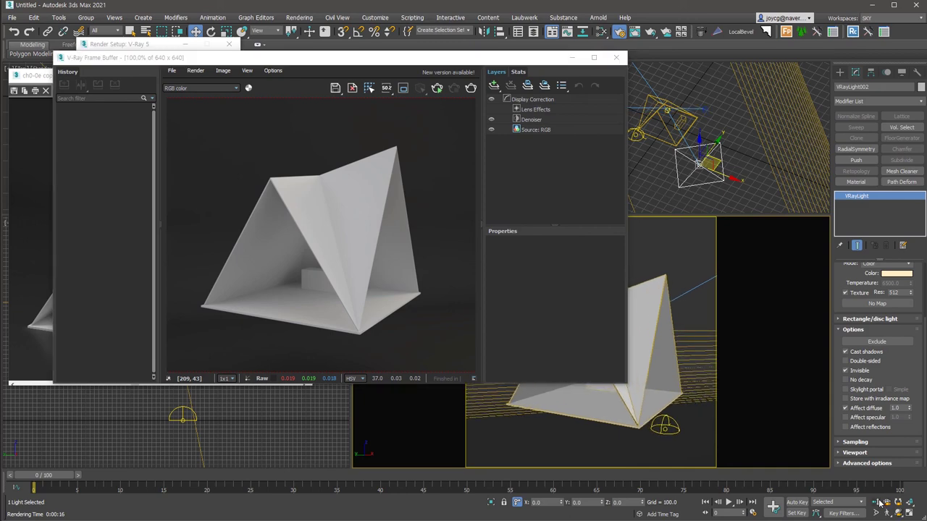
pyautogui.scroll(2, 712, 391)
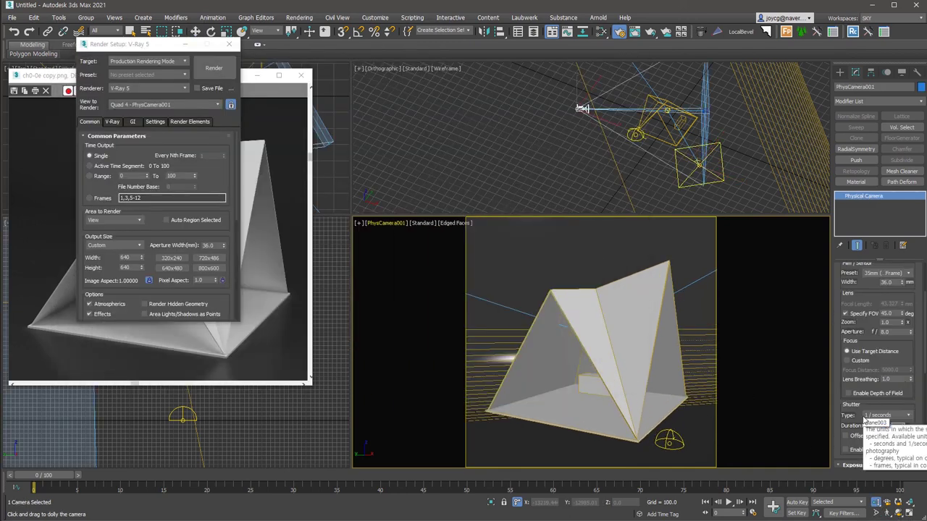
pyautogui.hotkey('shift', 'q')
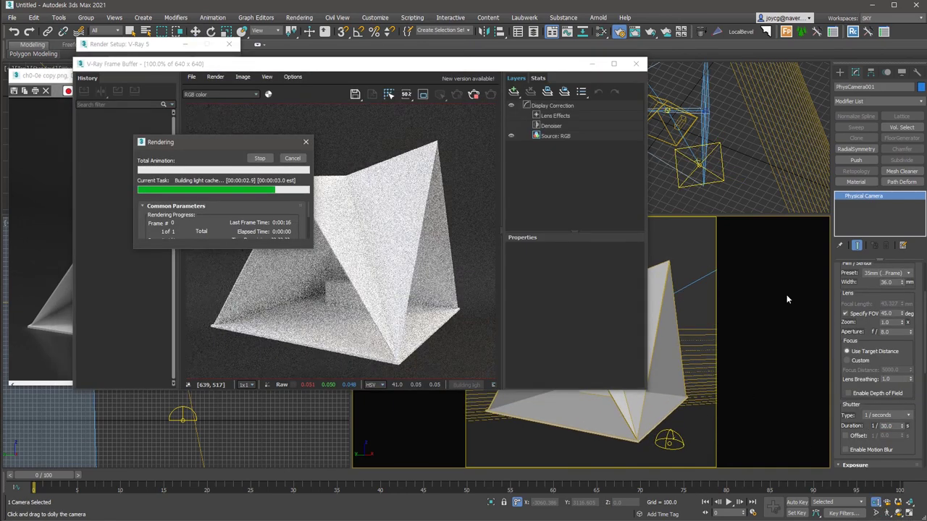